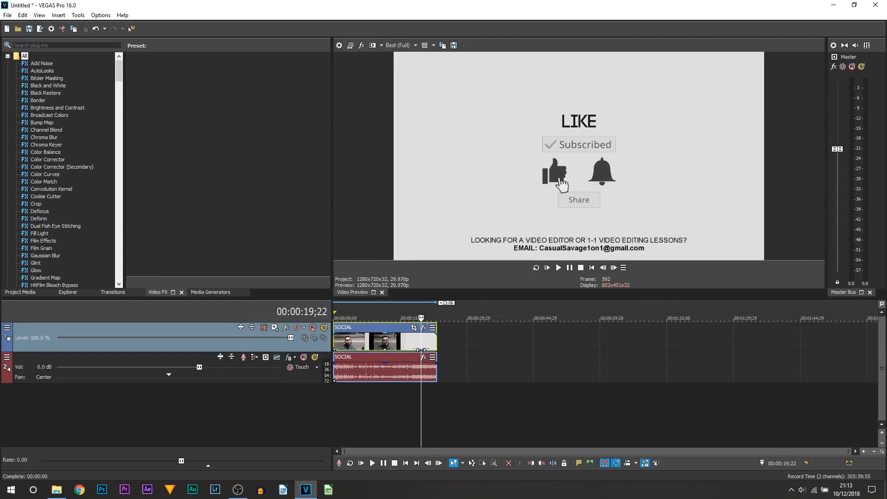
# - Set the project's width and height to 1080 by 1080 in the project properties
pyautogui.press('Home')
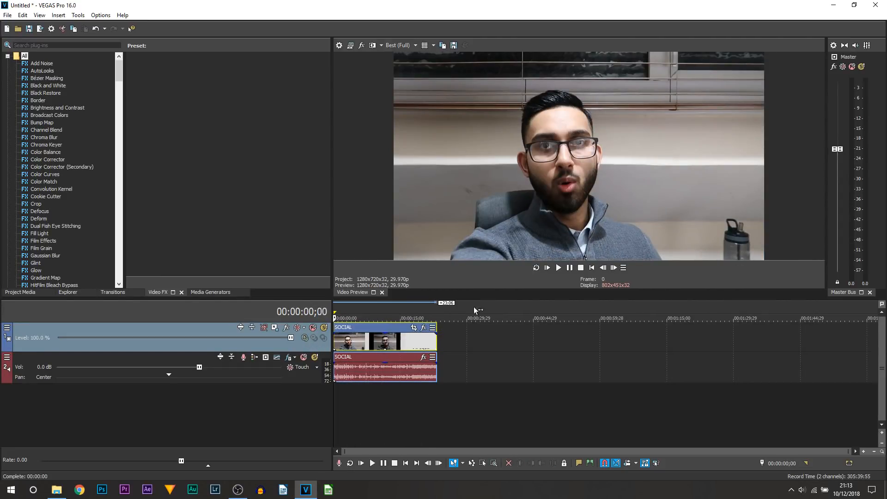
pyautogui.hotkey('ctrl', 'z')
pyautogui.click(340, 49)
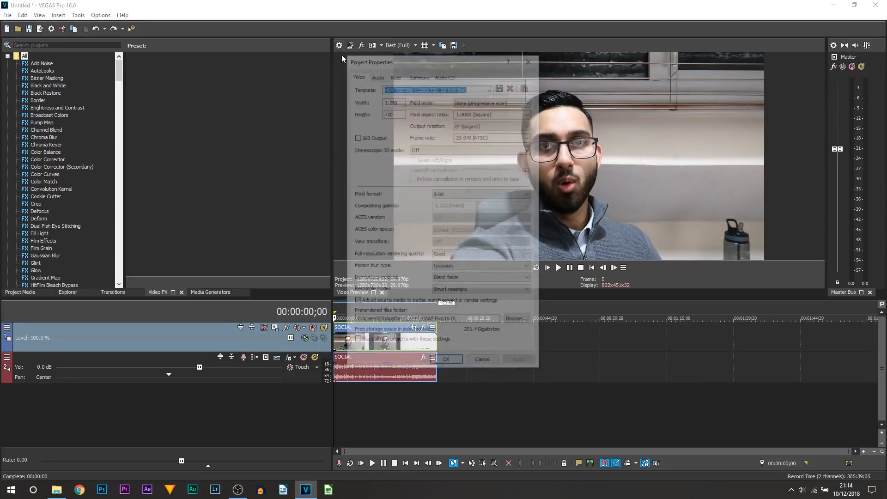
pyautogui.write('1,08')
pyautogui.write('0')
pyautogui.press('Tab')
pyautogui.write('1,08')
pyautogui.write('0')
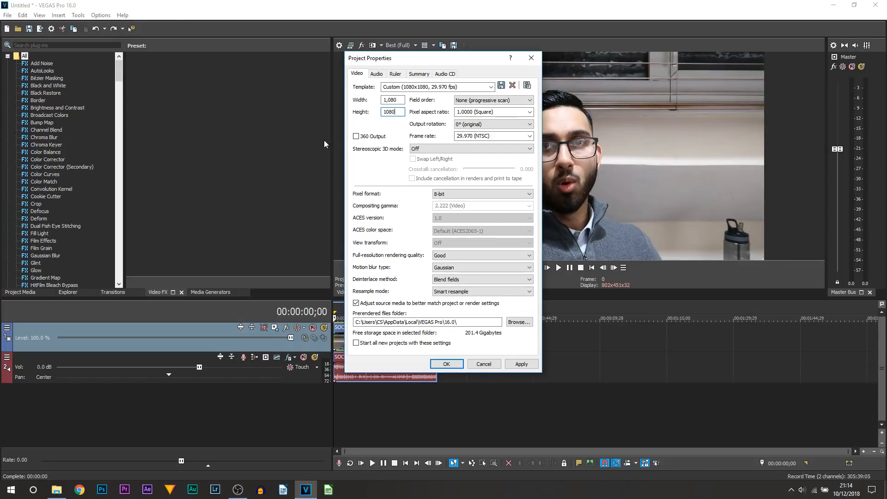
pyautogui.click(520, 364)
pyautogui.click(446, 364)
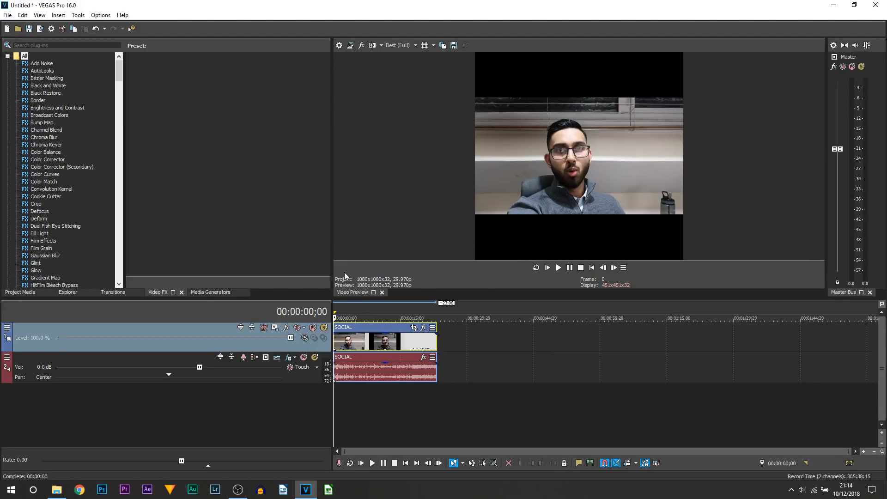
# - Insert an empty video track and place it directly below the SOCIAL video track
pyautogui.rightClick(270, 345)
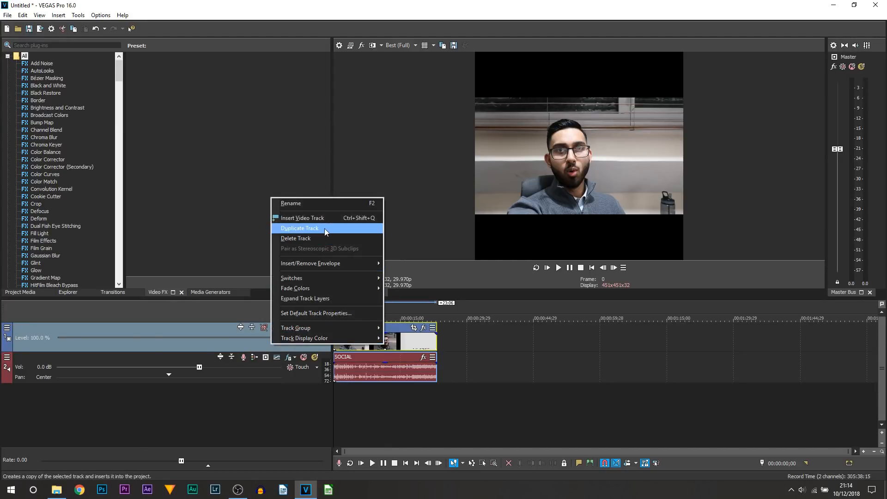
pyautogui.click(328, 219)
pyautogui.moveTo(283, 345); pyautogui.dragTo(281, 376)
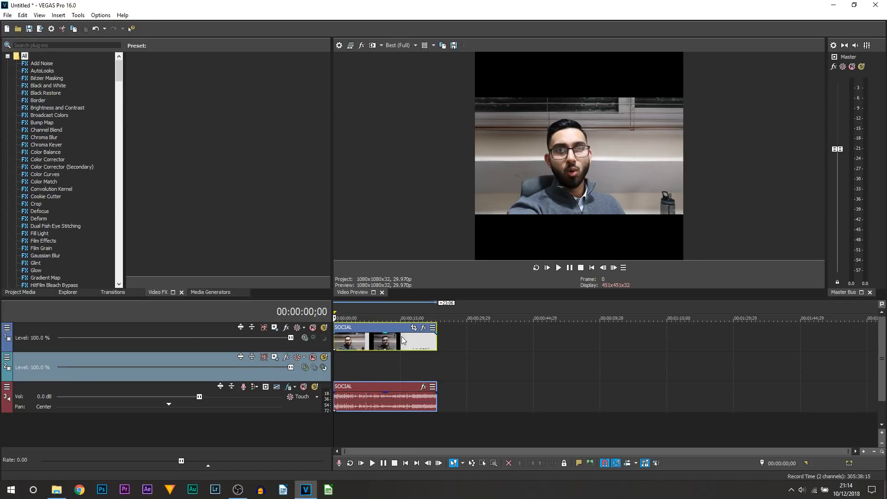
# - Add a Yellow solid color to the empty track beneath the clip and extend it to the clip's full length
pyautogui.click(211, 292)
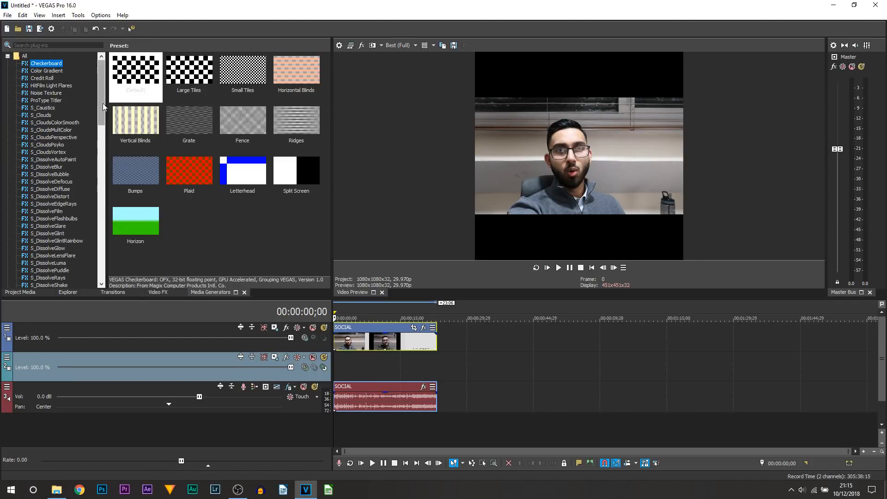
pyautogui.moveTo(101, 92); pyautogui.dragTo(92, 256)
pyautogui.click(42, 189)
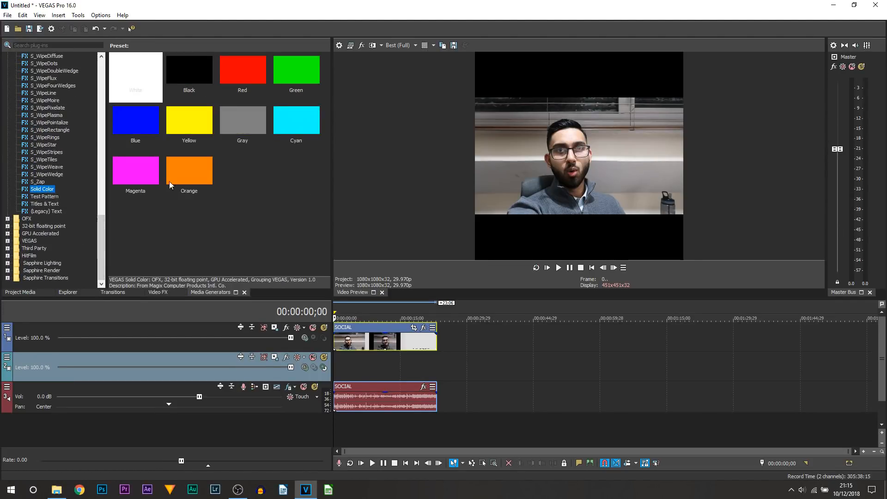
pyautogui.click(182, 119)
pyautogui.moveTo(293, 299); pyautogui.dragTo(346, 369)
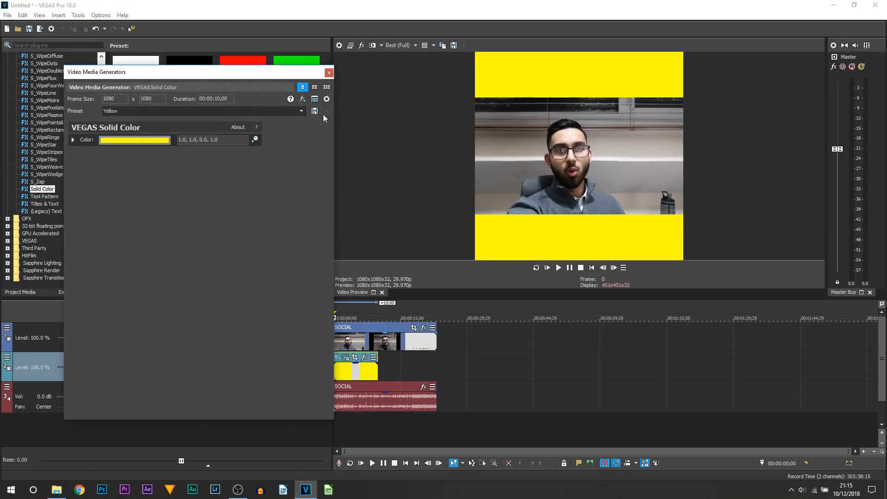
pyautogui.click(329, 72)
pyautogui.moveTo(377, 371); pyautogui.dragTo(437, 374)
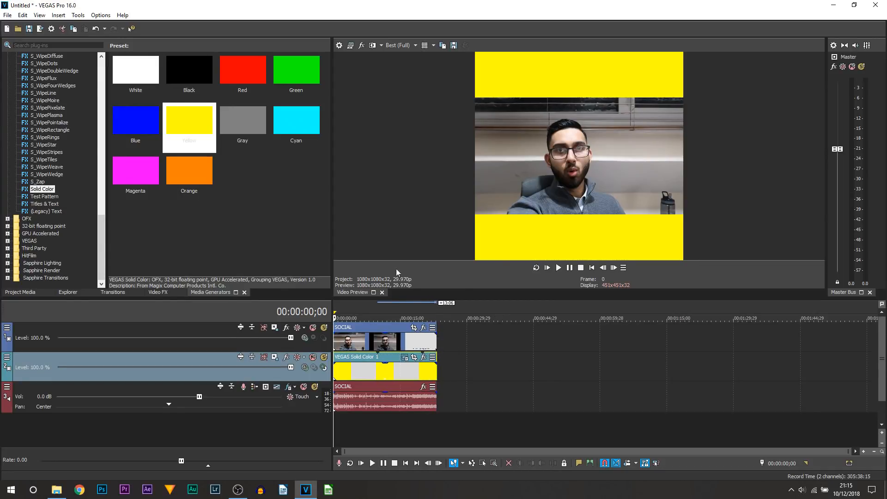
# - Mute the audio track and play back the first few seconds of the clip over the yellow background
pyautogui.click(304, 386)
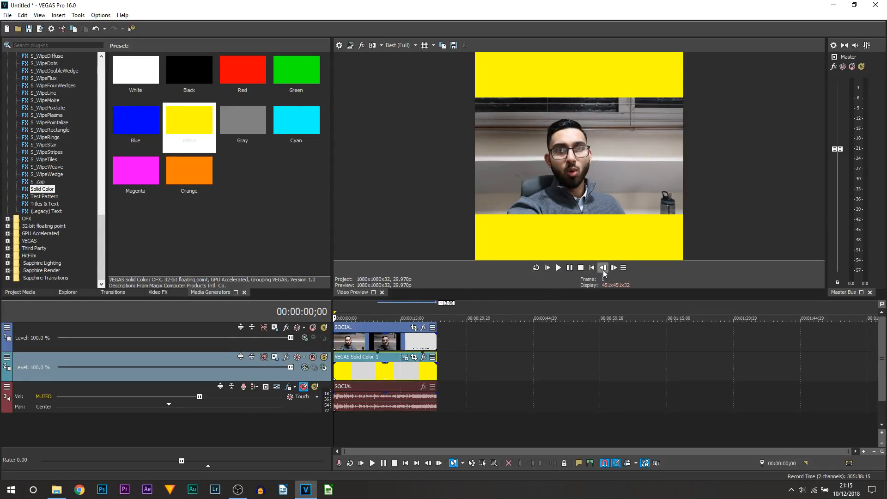
pyautogui.click(552, 270)
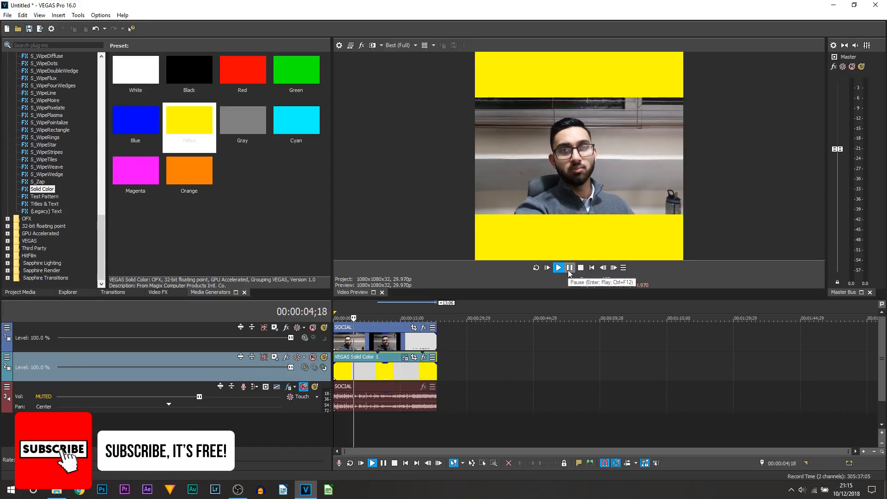
pyautogui.click(570, 268)
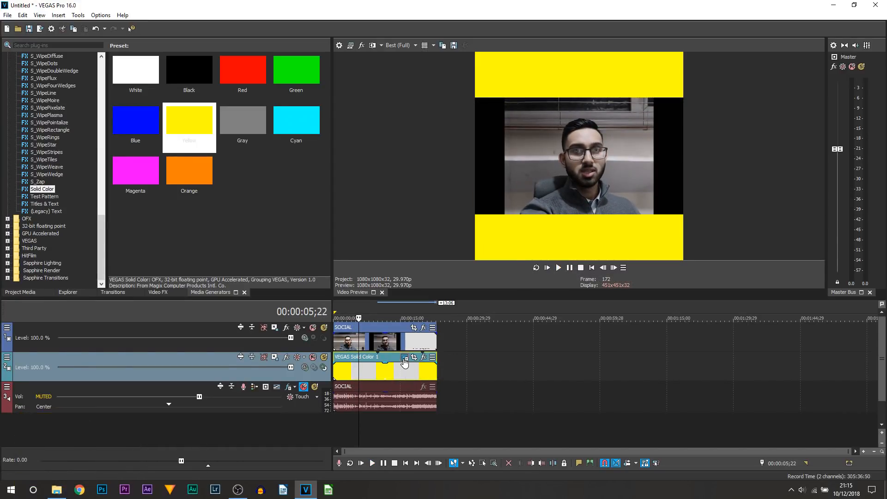
# - Change the background solid's color to green (0.04, 1.0, 0.0, 1.0)
pyautogui.click(404, 358)
pyautogui.click(152, 143)
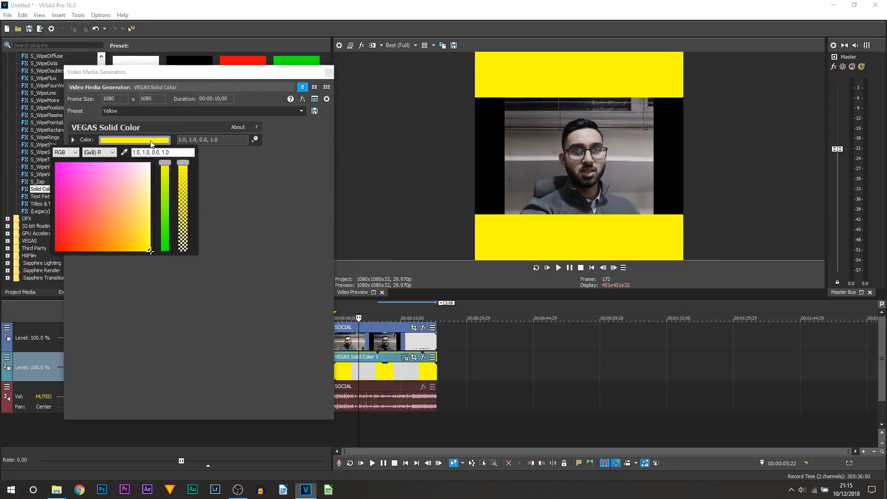
pyautogui.click(164, 249)
pyautogui.click(165, 259)
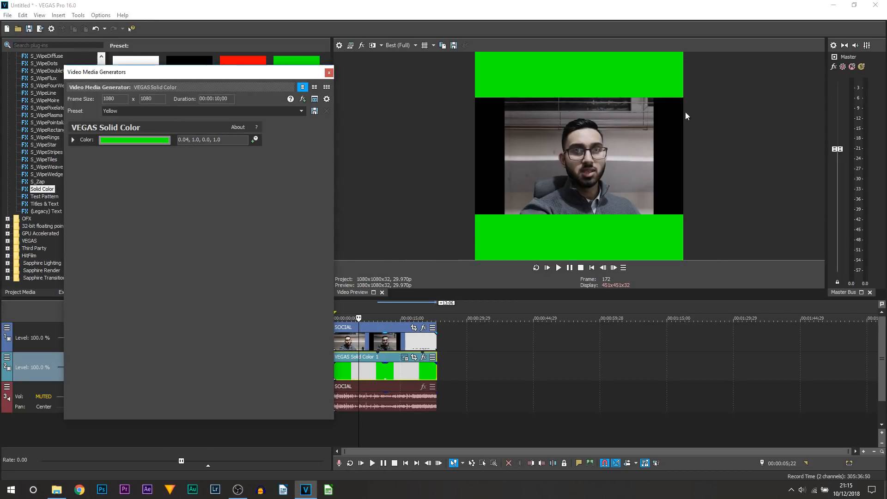
pyautogui.click(328, 73)
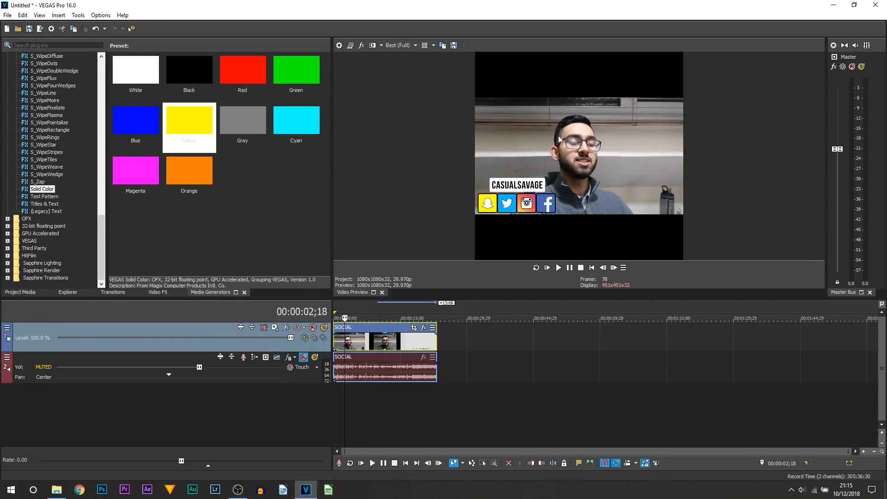
# - Duplicate the SOCIAL video track and return the playhead to the start
pyautogui.rightClick(284, 347)
pyautogui.click(334, 234)
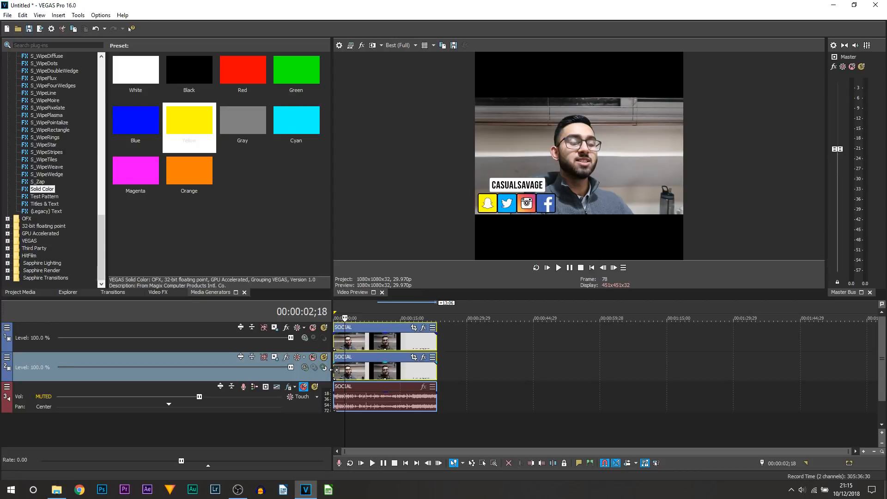
pyautogui.press('Home')
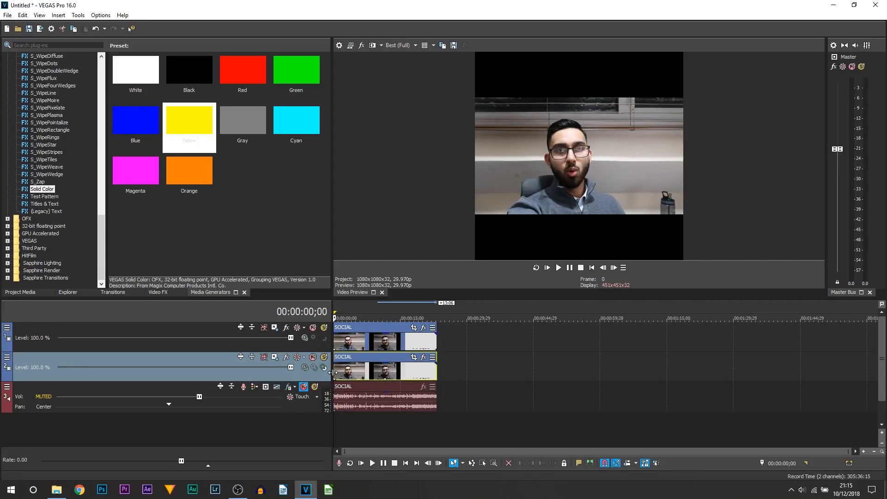
# - Enlarge the lower duplicate track to 1,945.54 by 1,945.54 with Track Motion and play back the result
pyautogui.click(274, 357)
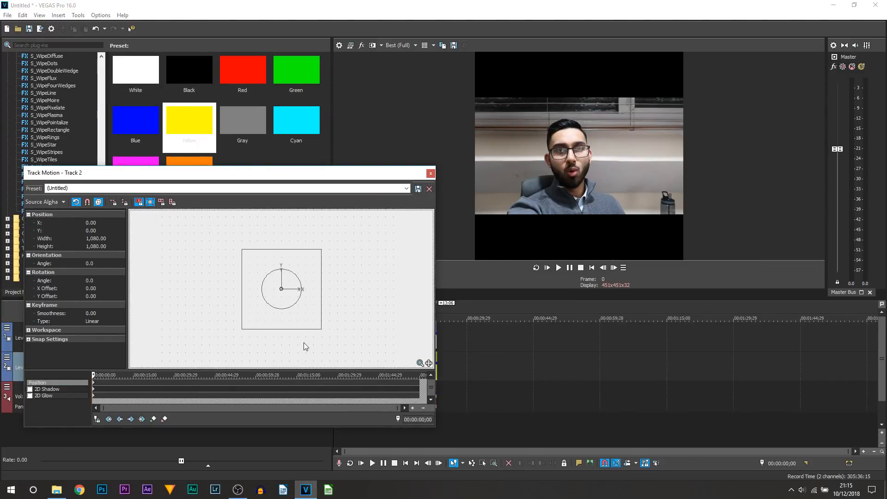
pyautogui.moveTo(321, 329); pyautogui.dragTo(361, 360)
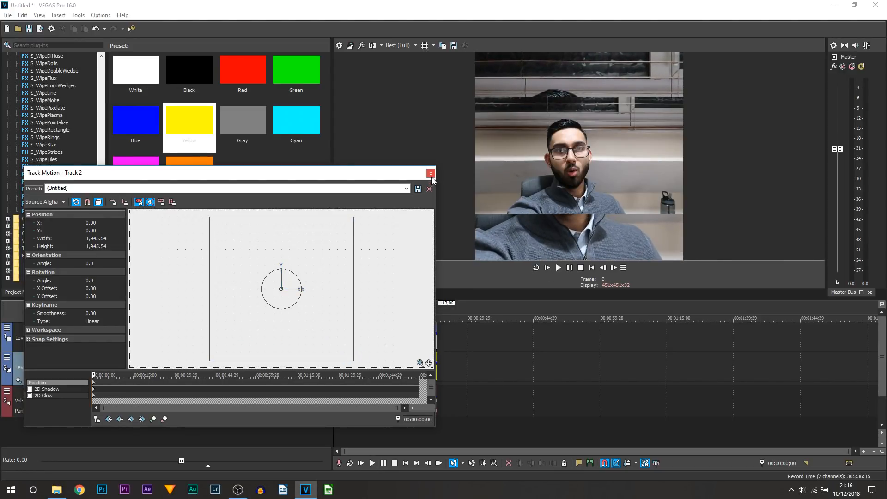
pyautogui.click(431, 174)
pyautogui.click(558, 268)
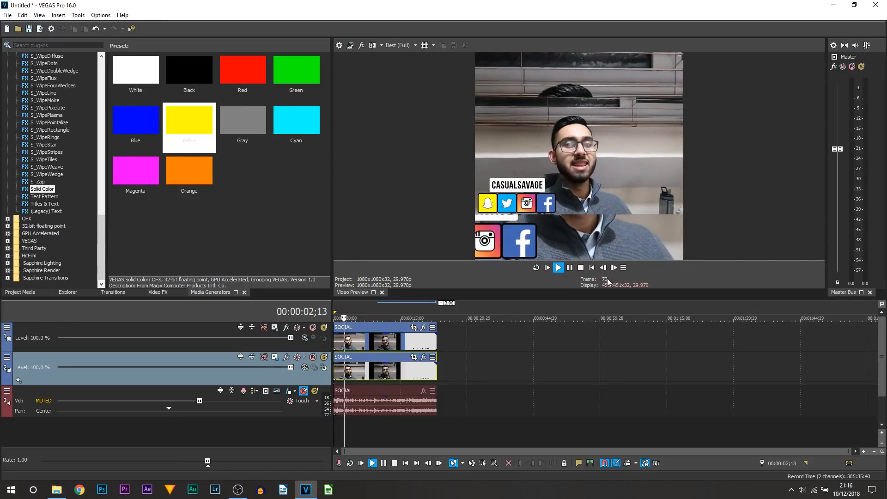
pyautogui.click(570, 269)
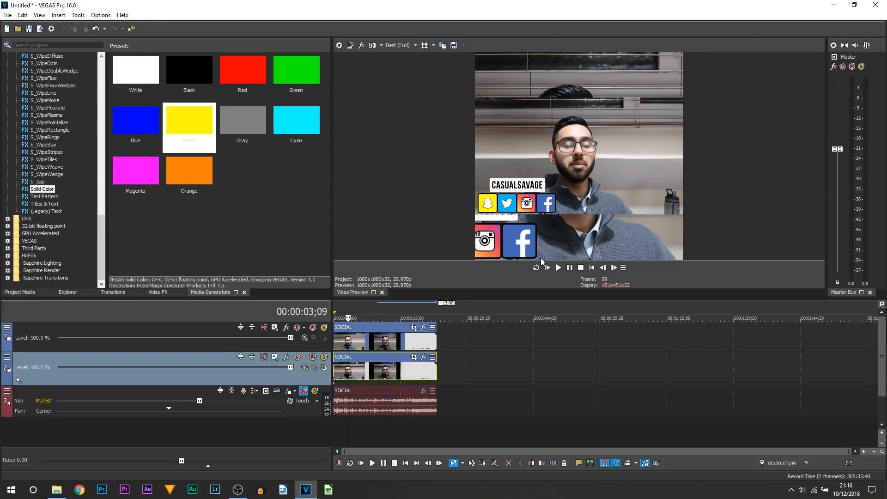
# - Apply the Gaussian Blur preset Light Blur to the lower duplicate clip, with horizontal range 0.0544 and vertical range 0.0408, and play it back
pyautogui.click(150, 294)
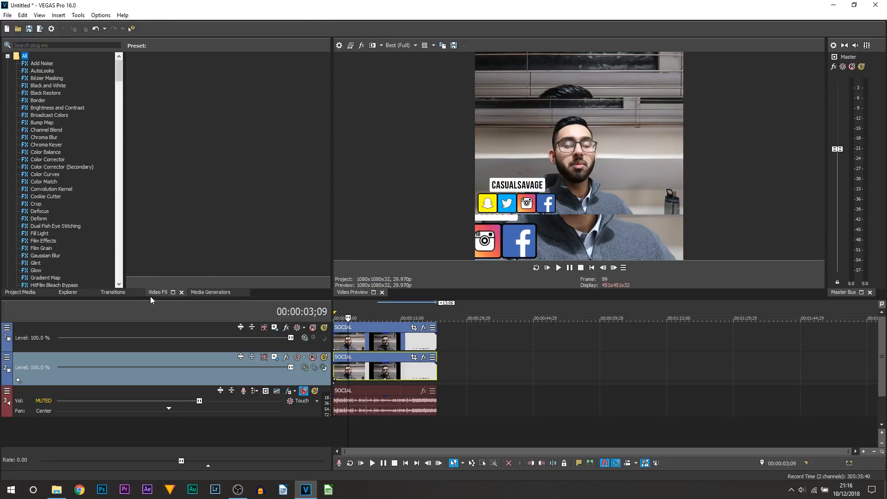
pyautogui.scroll(-2, 57, 223)
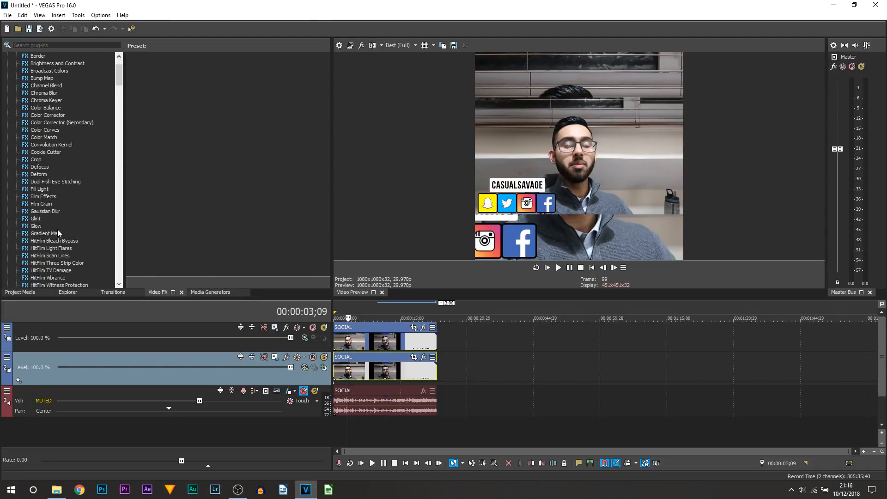
pyautogui.click(55, 212)
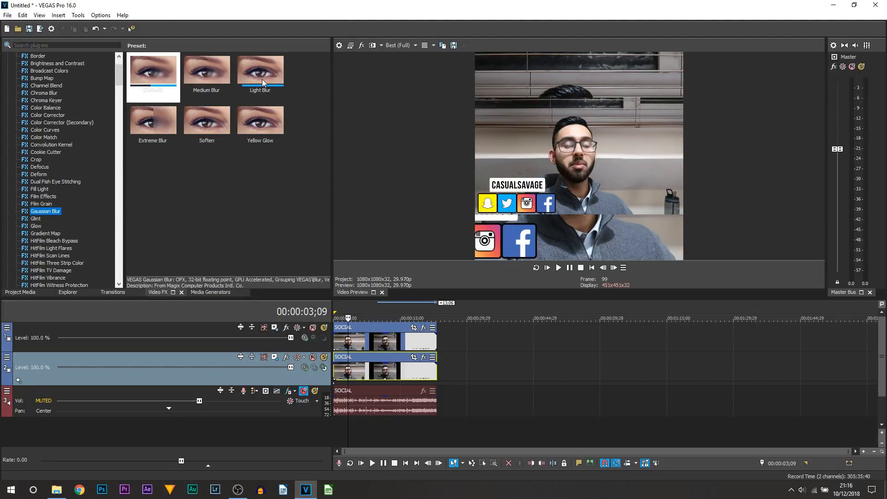
pyautogui.moveTo(274, 75); pyautogui.dragTo(342, 375)
pyautogui.moveTo(56, 77); pyautogui.dragTo(56, 91)
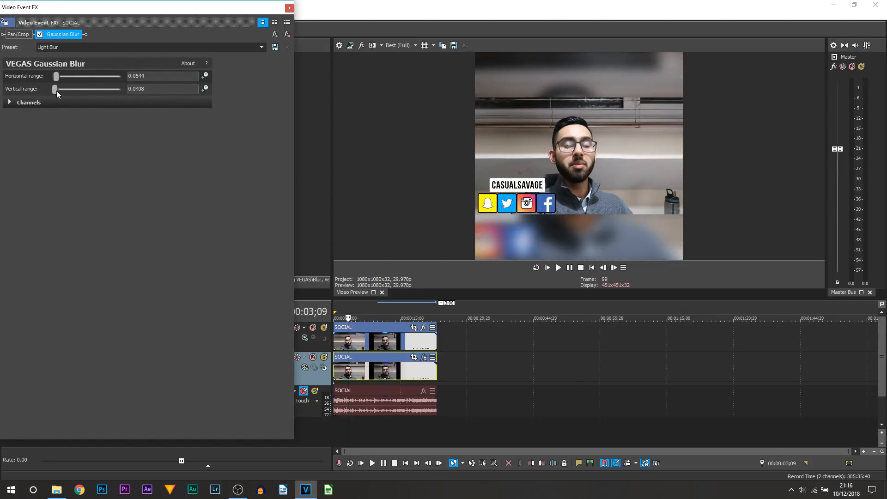
pyautogui.click(288, 8)
pyautogui.click(549, 269)
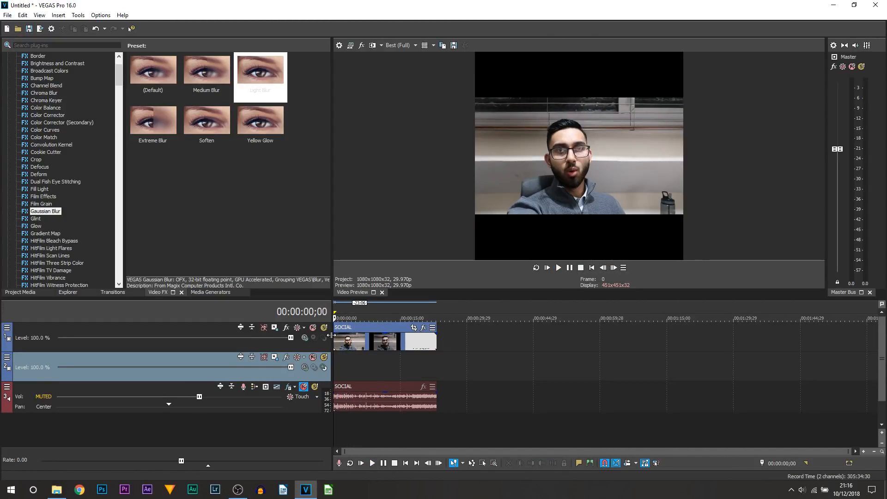
pyautogui.moveTo(355, 363); pyautogui.dragTo(332, 368)
pyautogui.click(381, 366)
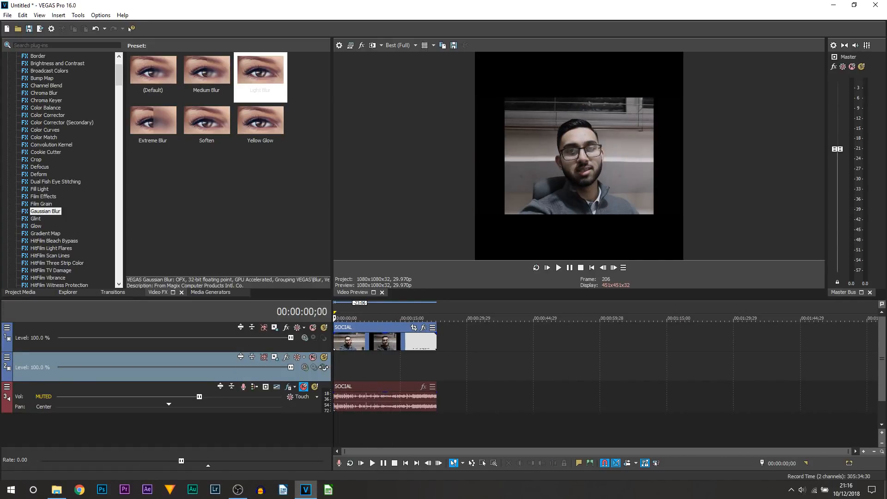
pyautogui.moveTo(344, 372); pyautogui.dragTo(319, 370)
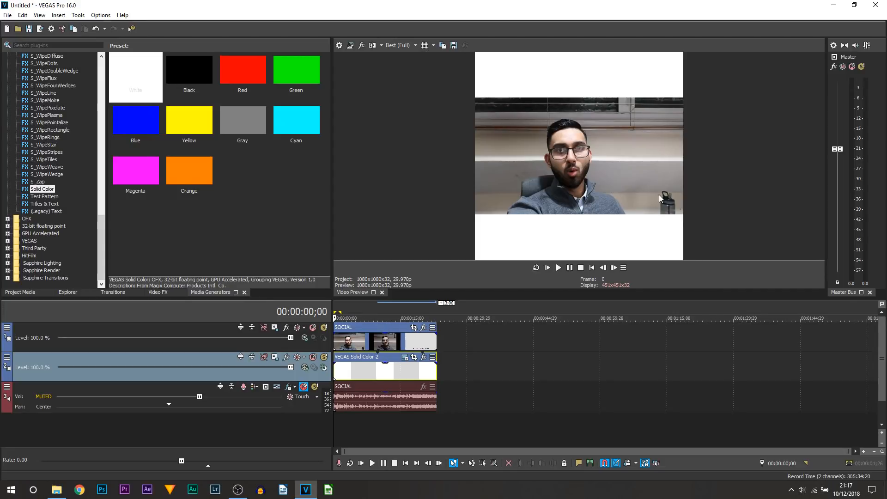
# - Insert a video track above the clip and fill it with a Blue solid color extended to the clip's full length
pyautogui.rightClick(255, 347)
pyautogui.click(337, 223)
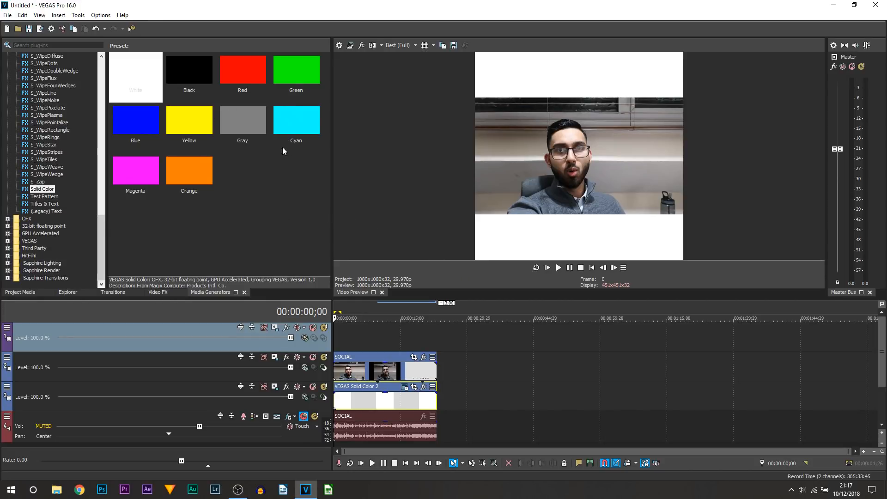
pyautogui.click(292, 75)
pyautogui.click(126, 126)
pyautogui.moveTo(389, 288); pyautogui.dragTo(323, 347)
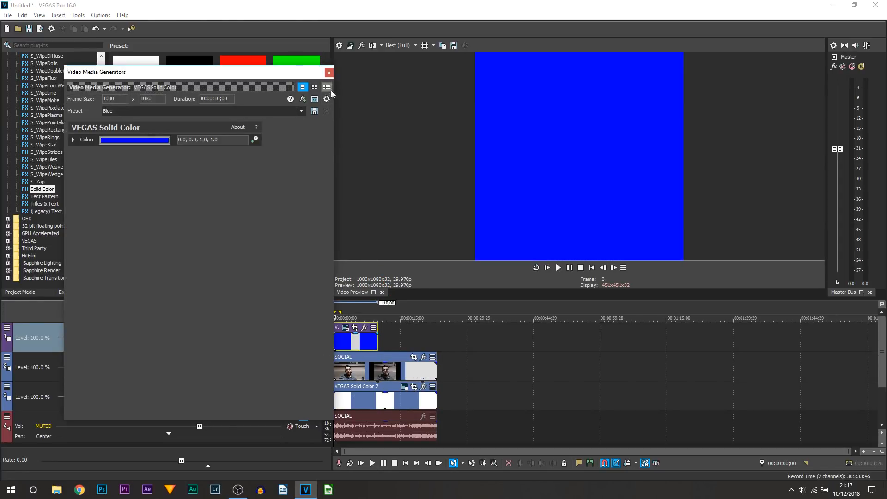
pyautogui.click(328, 73)
pyautogui.moveTo(376, 341); pyautogui.dragTo(436, 342)
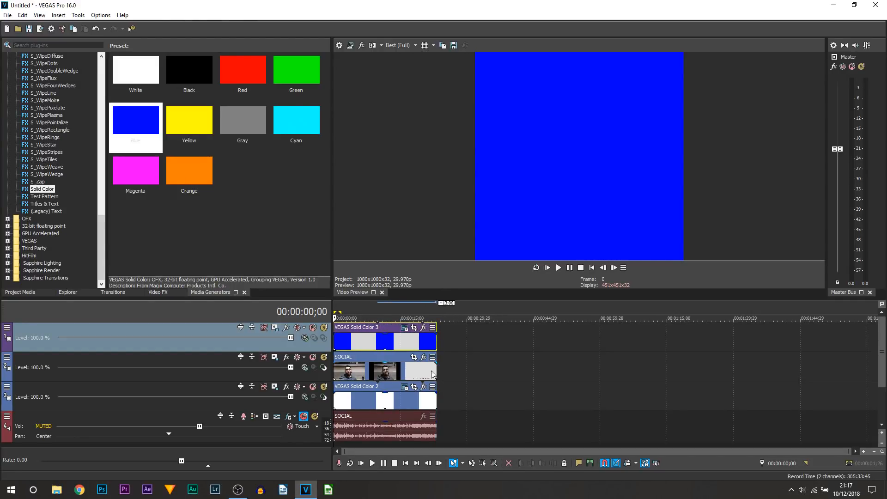
# - Mask the blue solid color event in Pan/Crop with a thin full-width rectangle along the lower edge of the footage
pyautogui.click(412, 329)
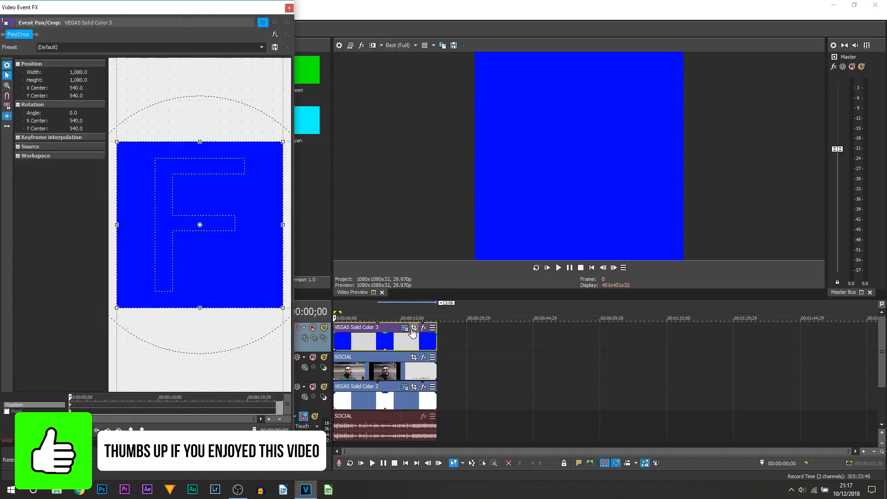
pyautogui.click(7, 411)
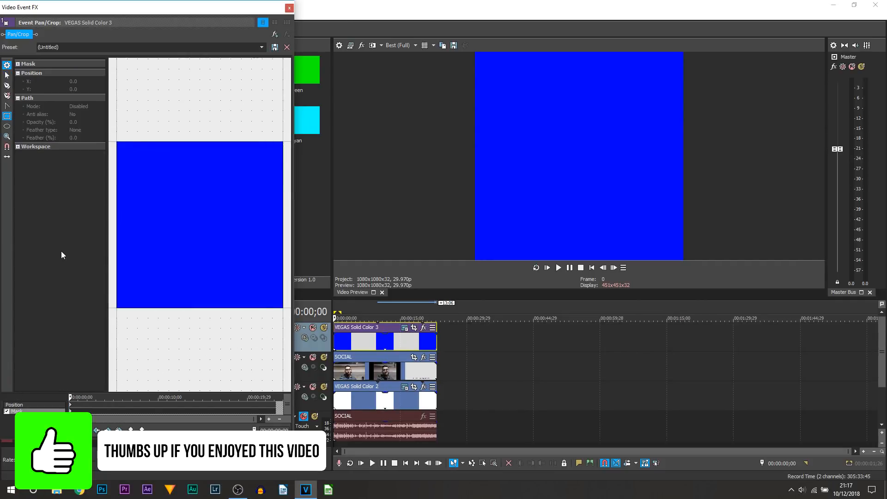
pyautogui.click(8, 118)
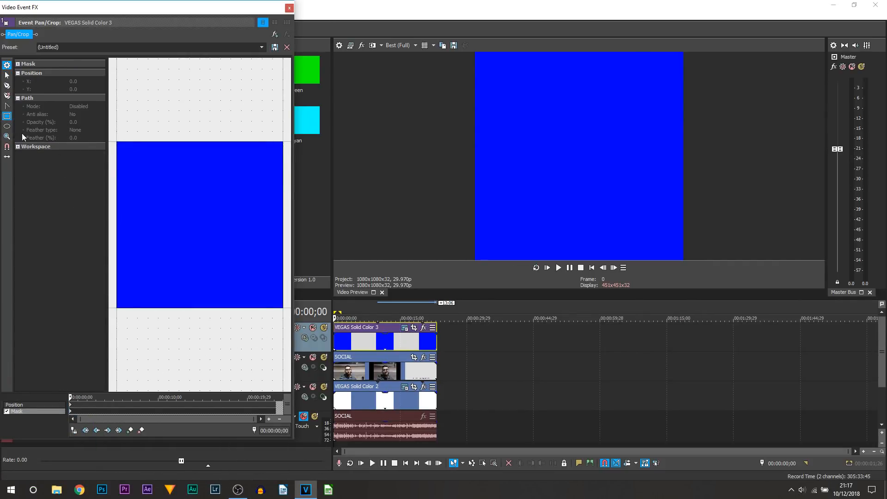
pyautogui.moveTo(114, 267); pyautogui.dragTo(288, 274)
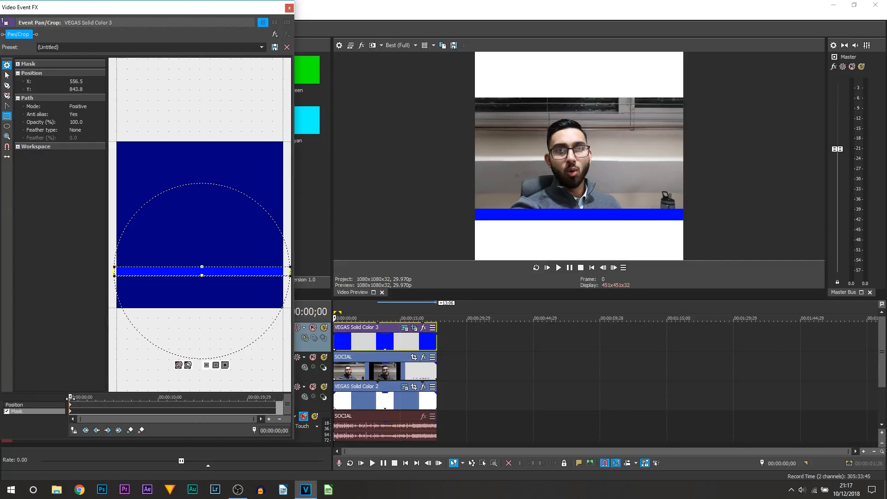
# - Move the blue strip vertically to Y center 509.9 so it sits just below the footage, and preview it from the start
pyautogui.click(24, 404)
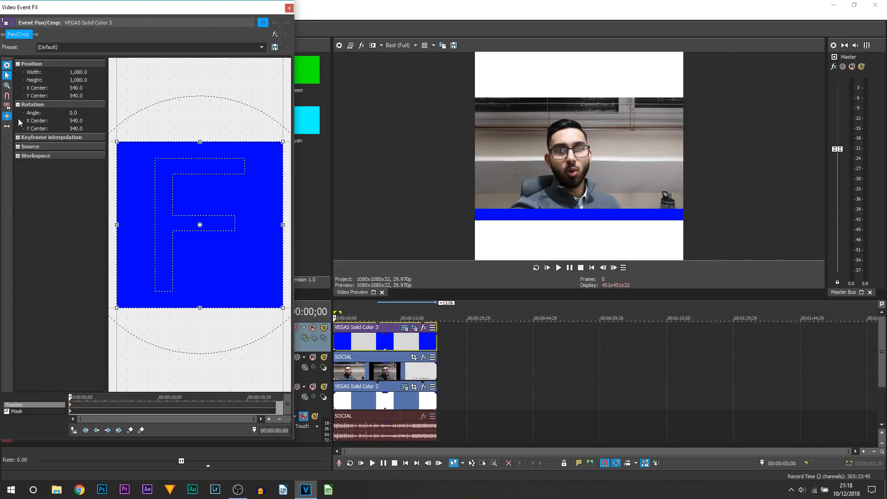
pyautogui.moveTo(203, 224)
pyautogui.mouseDown()
pyautogui.moveTo(206, 208)
pyautogui.moveTo(210, 218)
pyautogui.mouseUp()
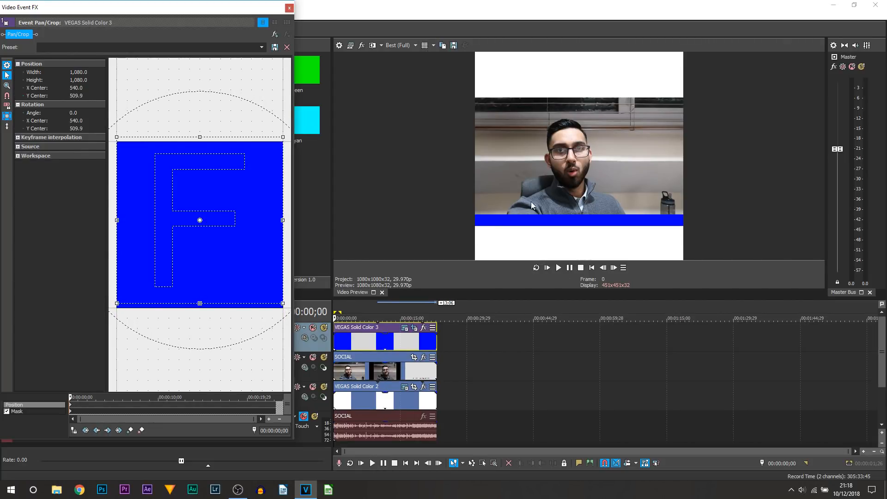
pyautogui.click(550, 270)
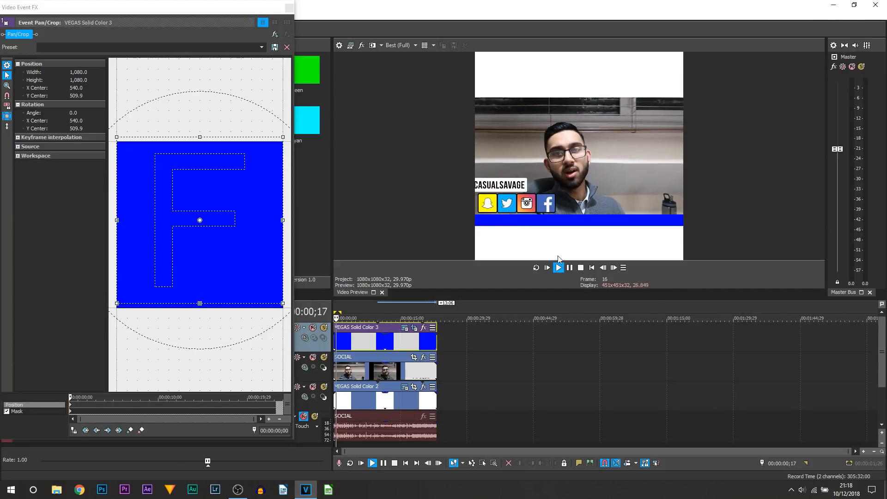
pyautogui.click(571, 268)
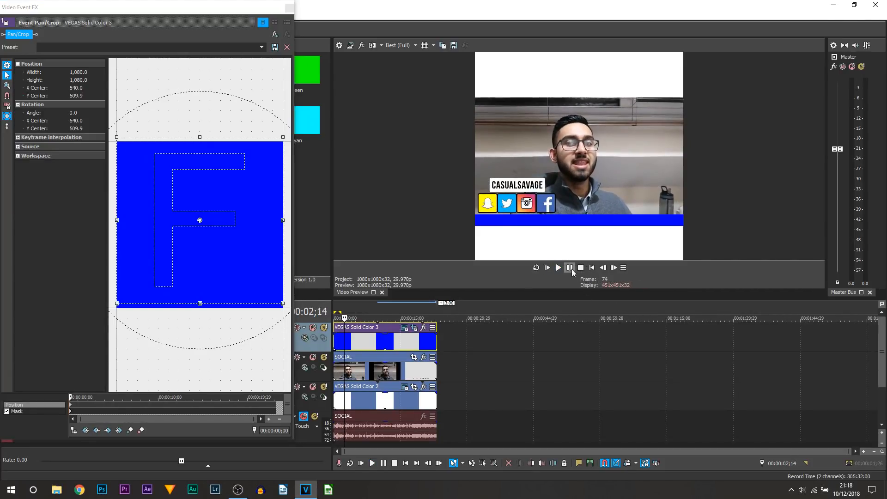
pyautogui.moveTo(344, 319); pyautogui.dragTo(333, 320)
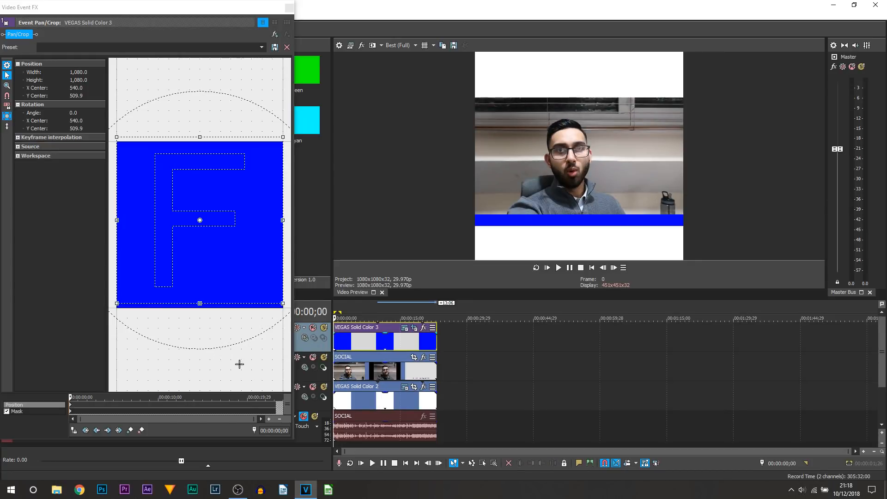
# - Sync the Pan/Crop cursor with the timeline and create a position keyframe on the blue event's last frame at 00:00:23;05
pyautogui.click(74, 431)
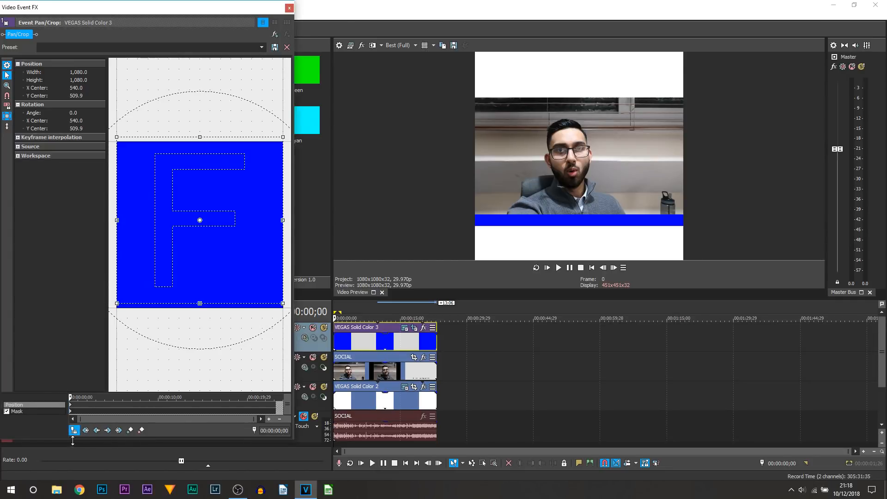
pyautogui.click(436, 344)
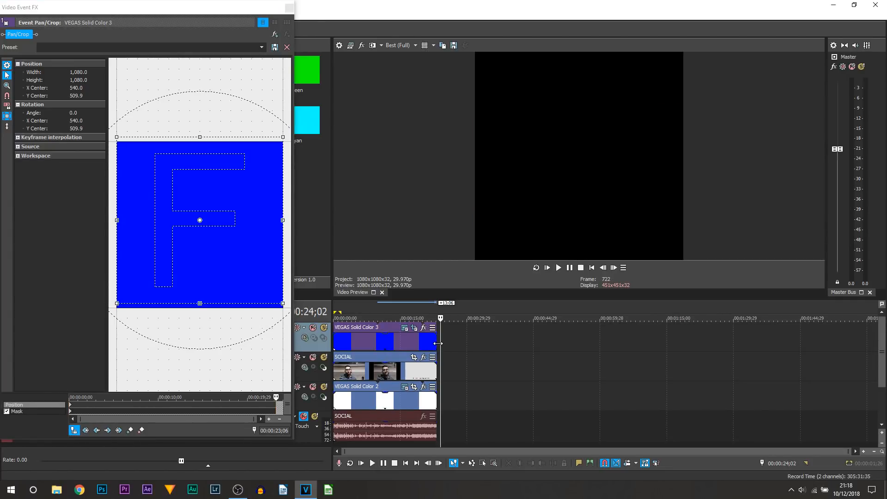
pyautogui.click(603, 267)
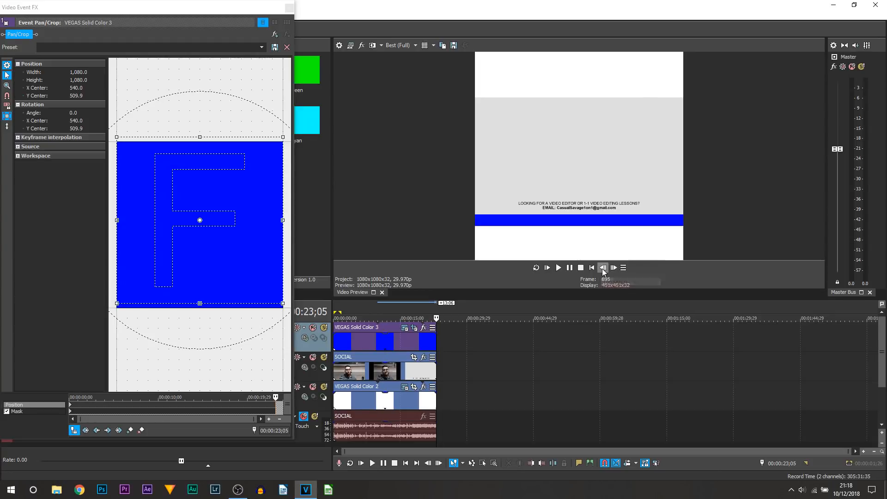
pyautogui.click(132, 431)
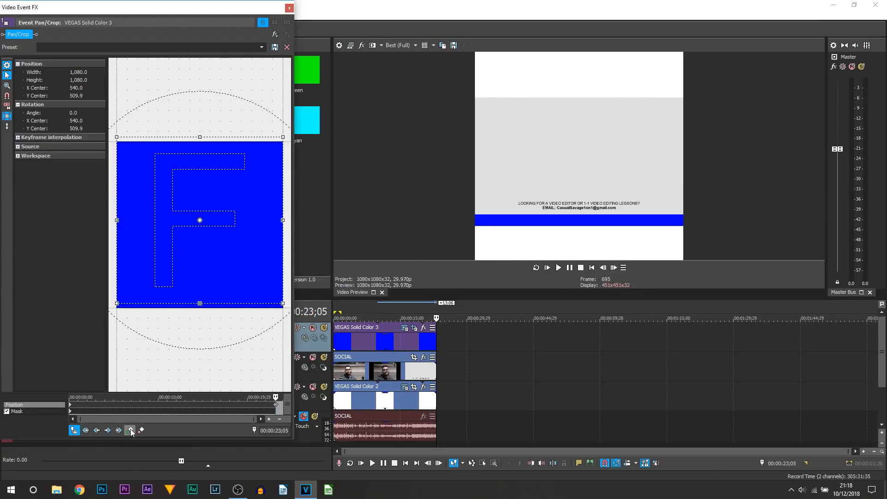
# - At the first position keyframe, move the blue strip horizontally out of frame to X center 1,628.7 and play back the progress bar animation
pyautogui.click(70, 406)
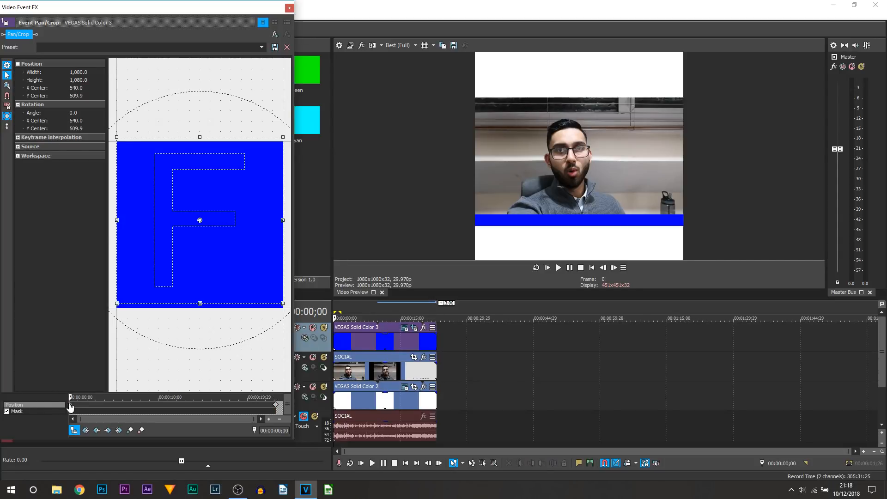
pyautogui.click(8, 126)
pyautogui.click(8, 127)
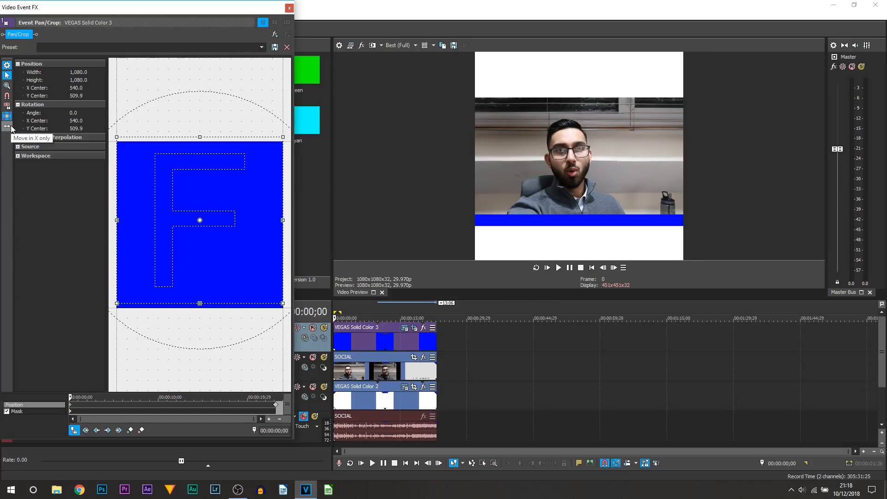
pyautogui.moveTo(243, 231); pyautogui.dragTo(360, 252)
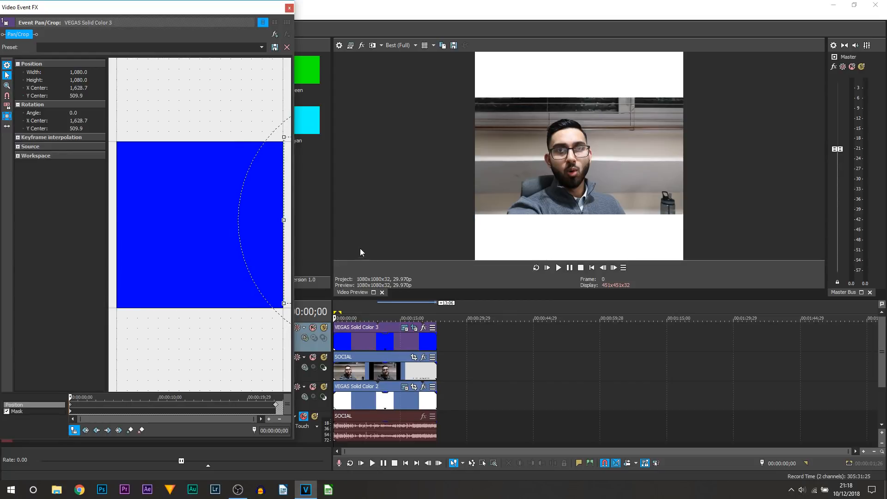
pyautogui.click(290, 8)
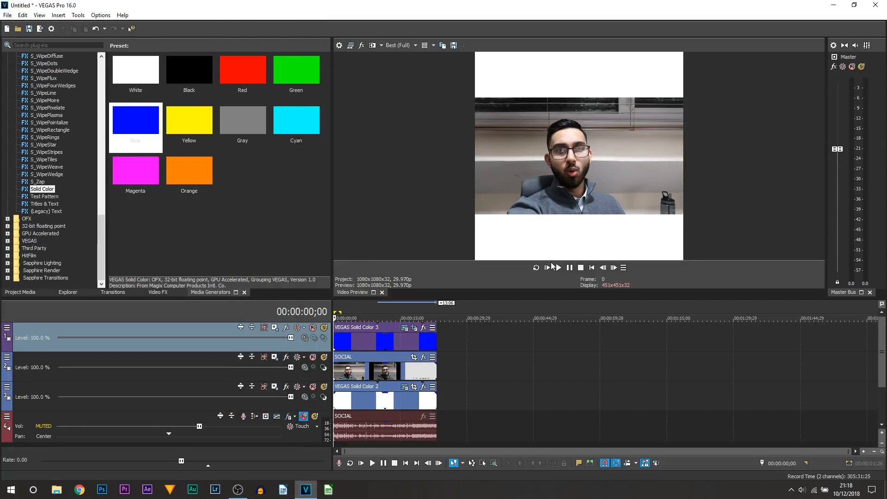
pyautogui.click(547, 267)
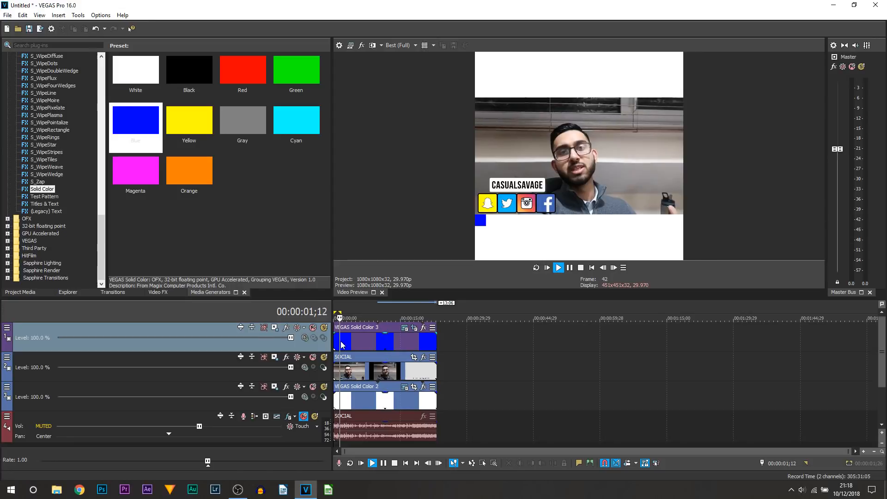
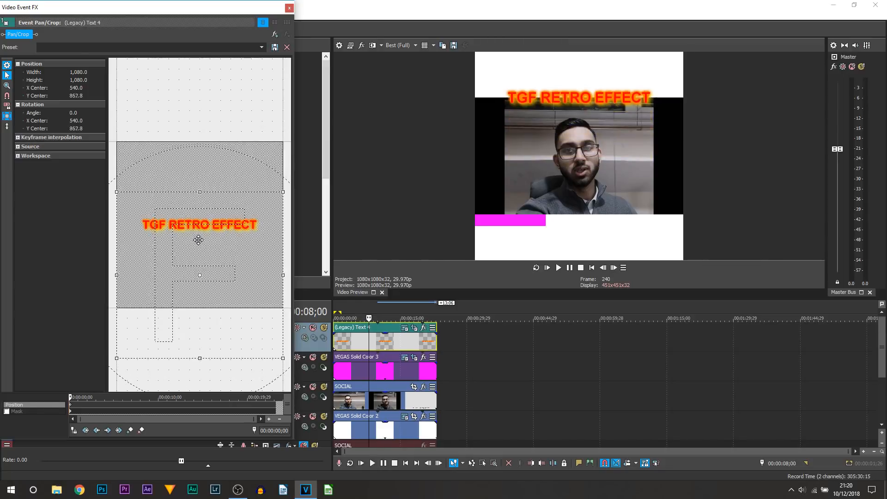
# - Enlarge the title in Pan/Crop with a frame about 809.3 wide and 923.6 high, raising it above the footage with Y center 900.9
pyautogui.moveTo(283, 369); pyautogui.dragTo(244, 330)
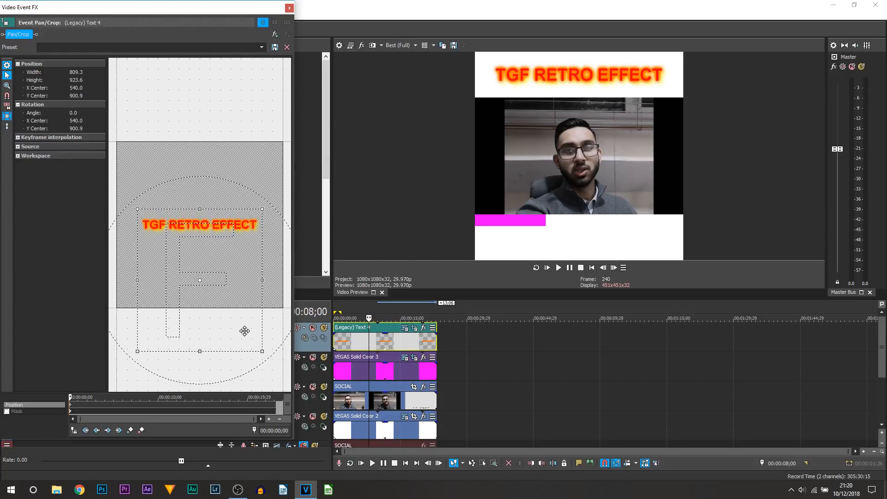
pyautogui.click(289, 9)
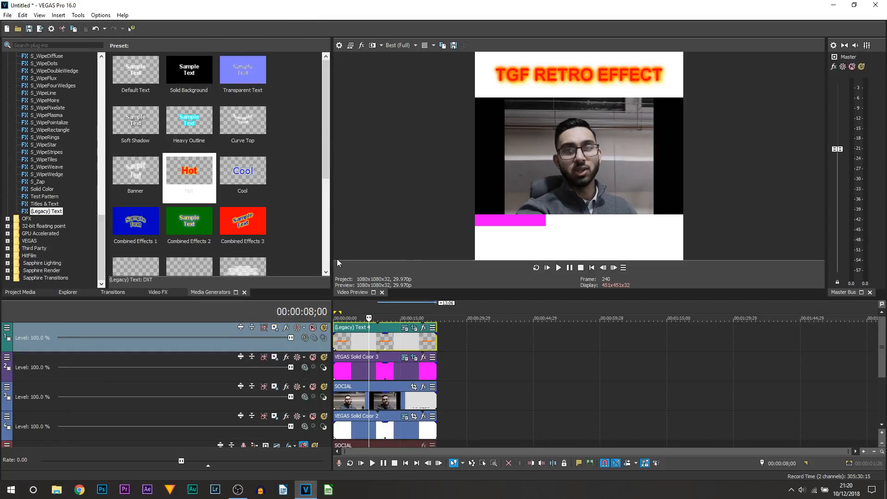
# - Insert a new video track above the title and add a Soft Shadow legacy text event, stretched to roughly the footage's length
pyautogui.rightClick(286, 347)
pyautogui.click(334, 219)
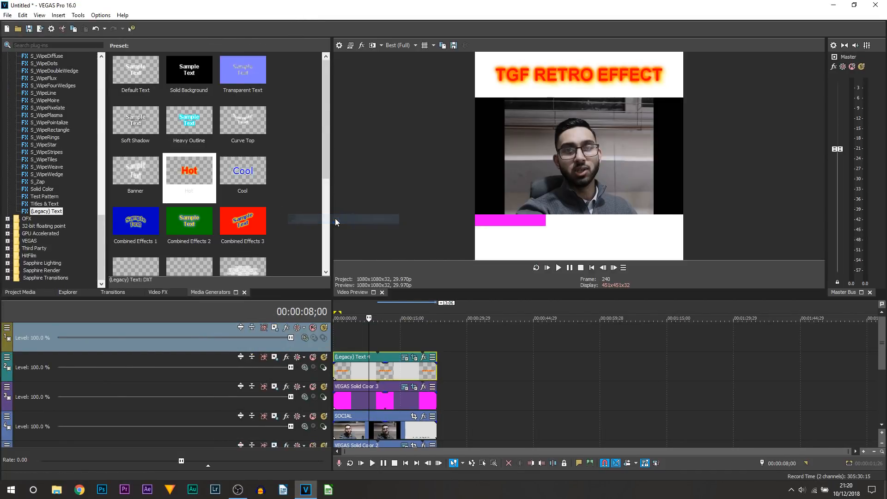
pyautogui.click(135, 121)
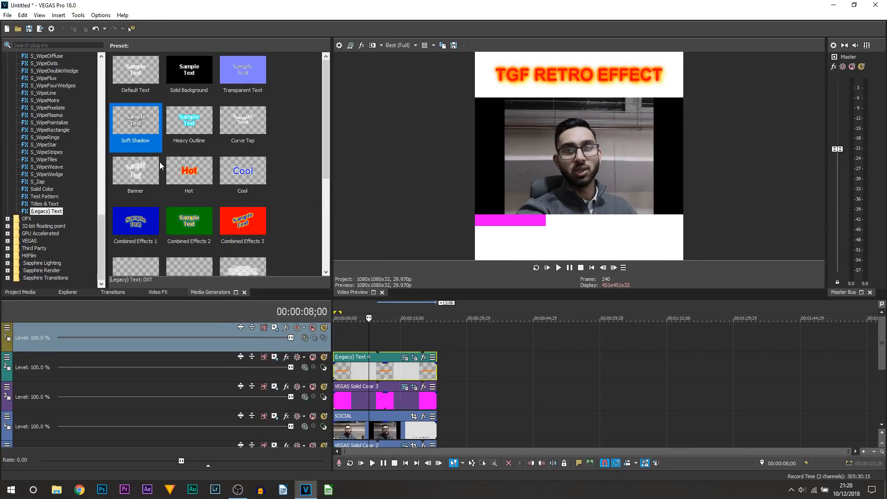
pyautogui.moveTo(148, 158); pyautogui.dragTo(308, 337)
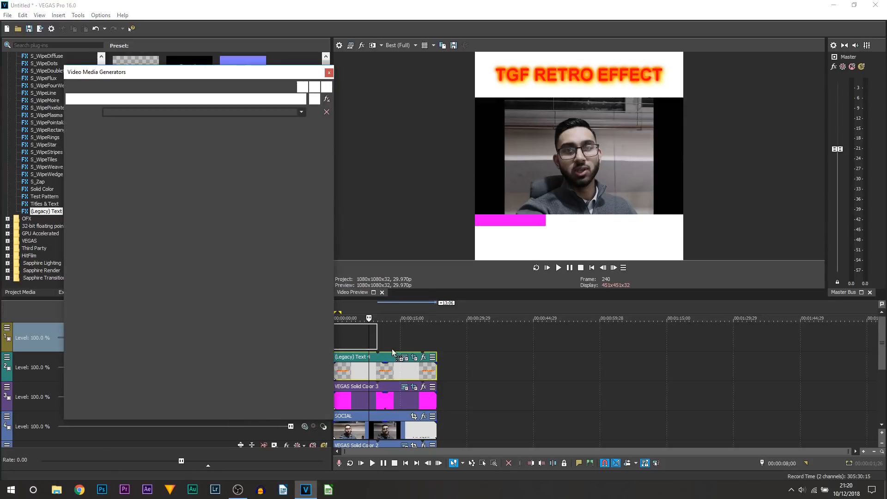
pyautogui.moveTo(425, 344); pyautogui.dragTo(432, 344)
# - Set the whole sample text to font size 20 and extend its event to the end of the footage
pyautogui.click(236, 168)
pyautogui.click(208, 215)
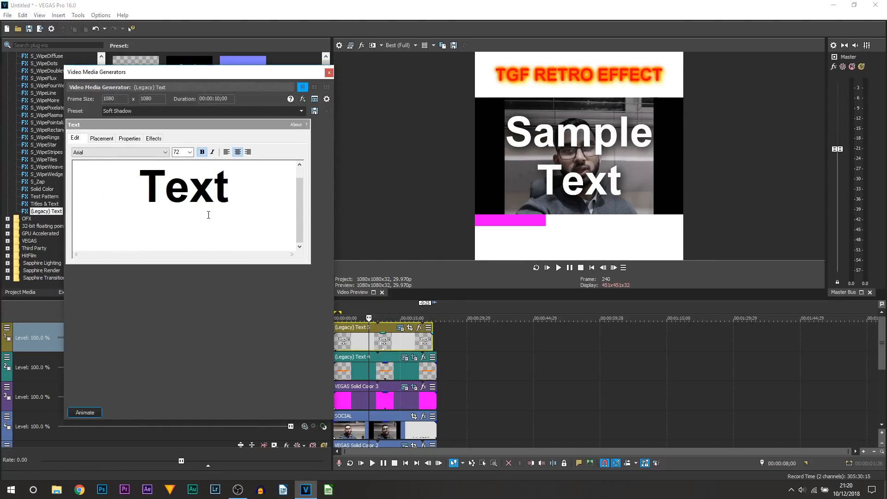
pyautogui.hotkey('ctrl', 'a')
pyautogui.doubleClick(181, 151)
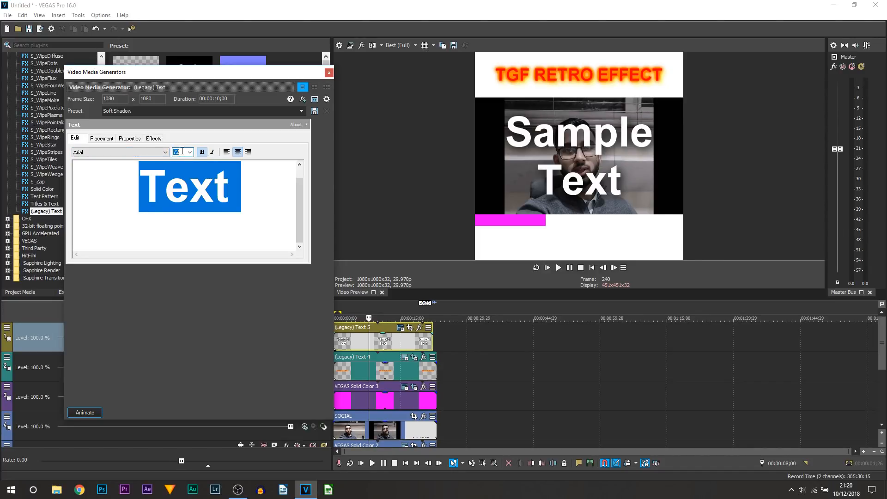
pyautogui.press('Return')
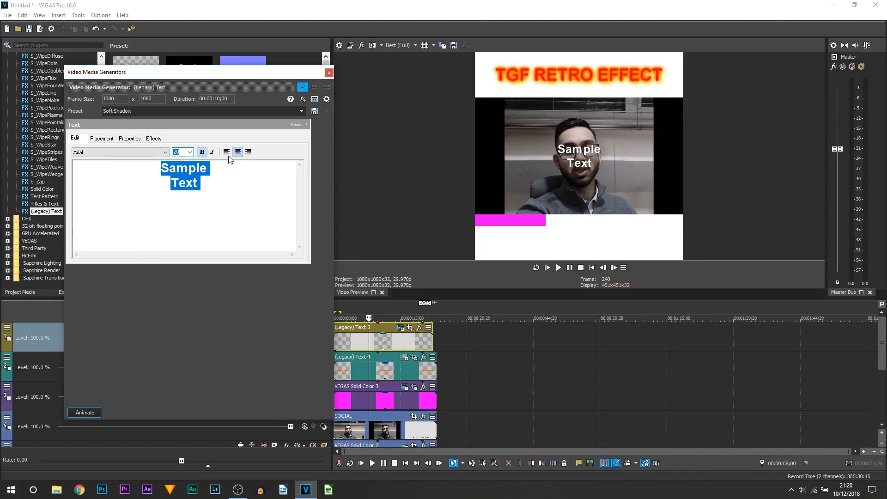
pyautogui.moveTo(430, 338); pyautogui.dragTo(434, 338)
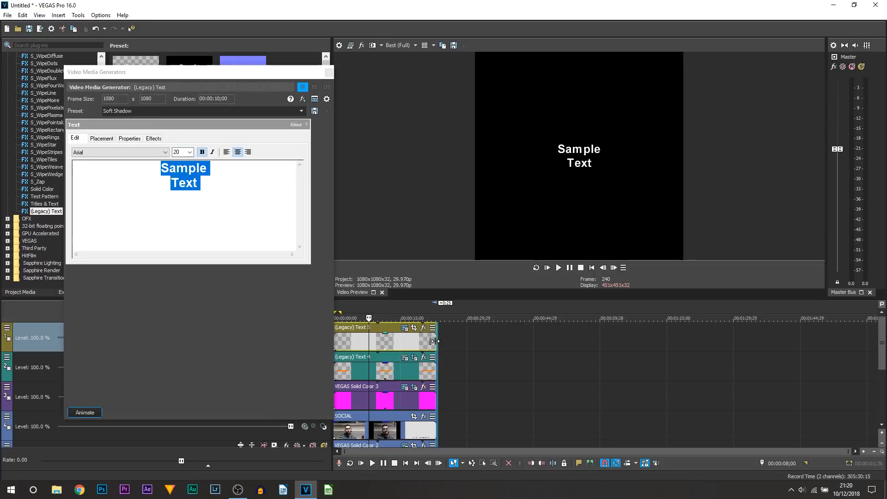
pyautogui.click(329, 73)
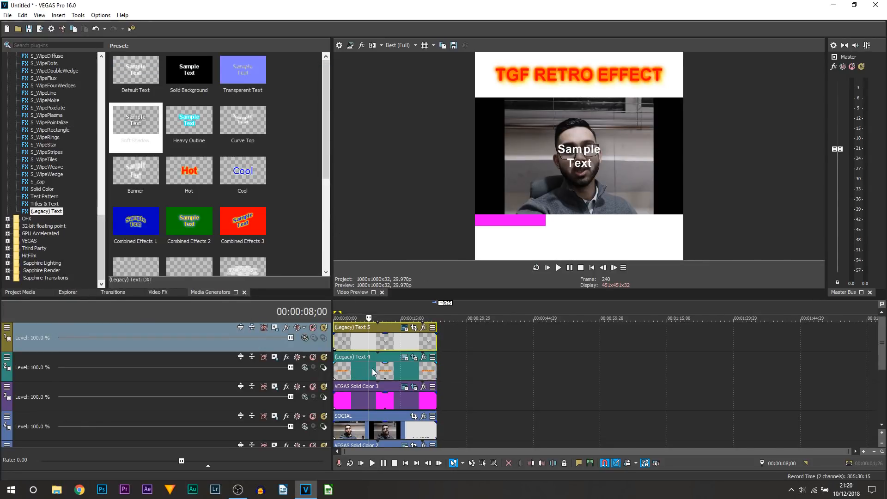
# - In Track Motion for track 1, prevent horizontal movement and lower the text below the footage to Y -449.48
pyautogui.press('Home')
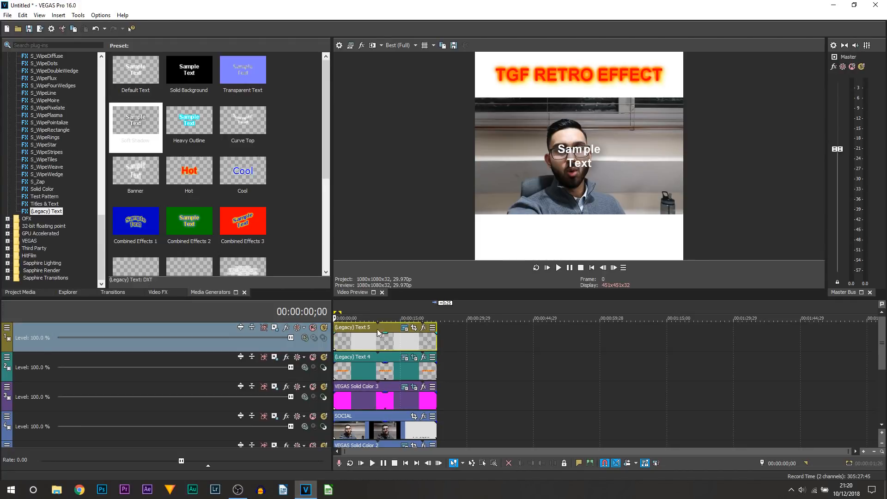
pyautogui.click(274, 327)
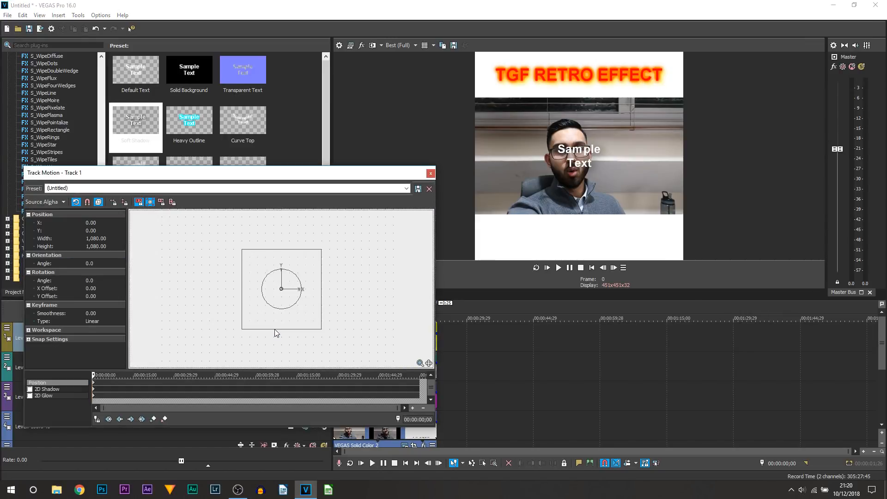
pyautogui.click(114, 202)
pyautogui.moveTo(300, 305); pyautogui.dragTo(298, 342)
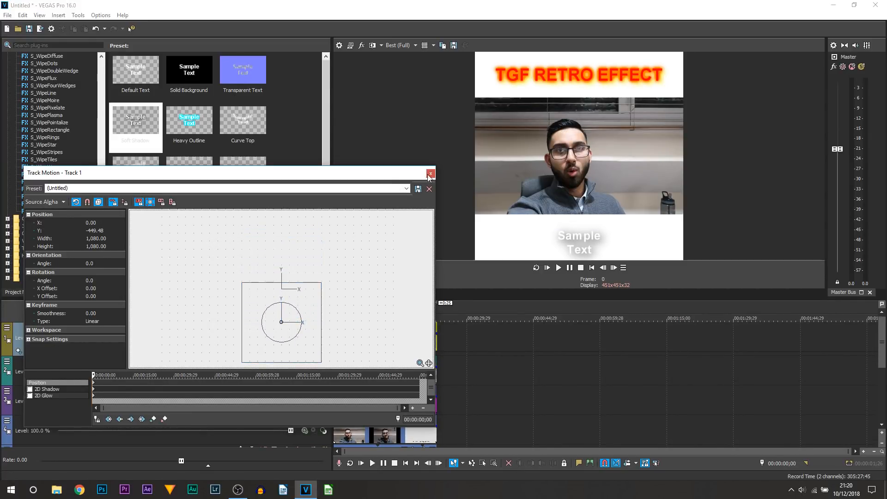
pyautogui.click(430, 173)
# - Turn off the sample text's shadow and give it a black outline, slightly increasing the outline width
pyautogui.click(405, 328)
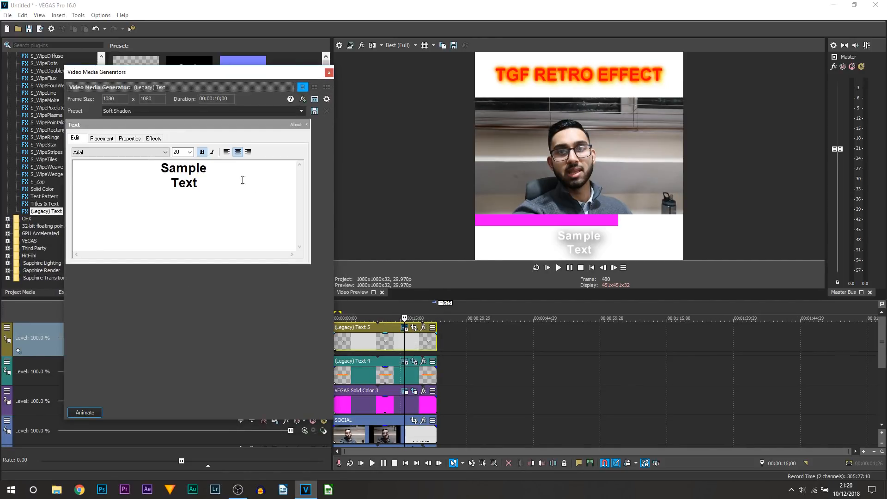
pyautogui.click(153, 139)
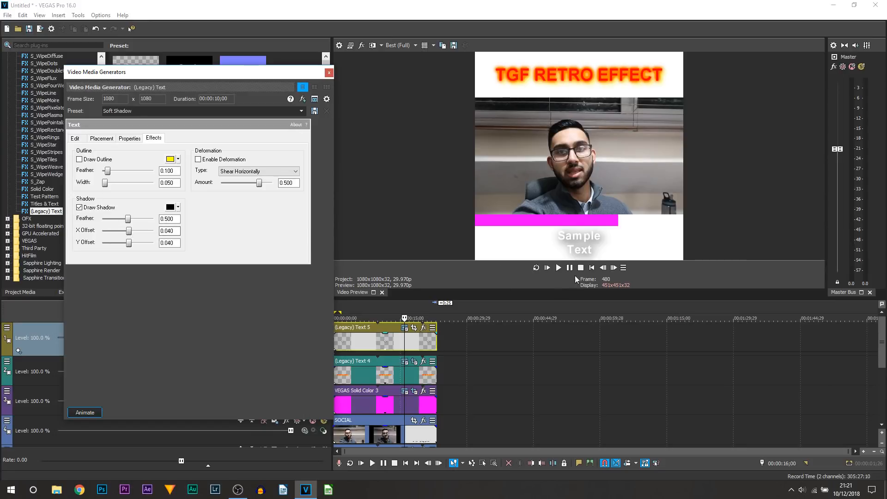
pyautogui.click(80, 207)
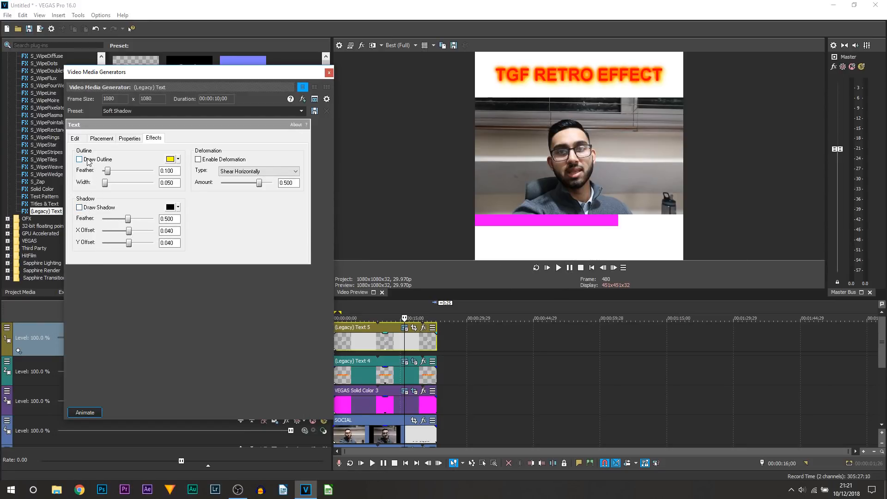
pyautogui.click(79, 159)
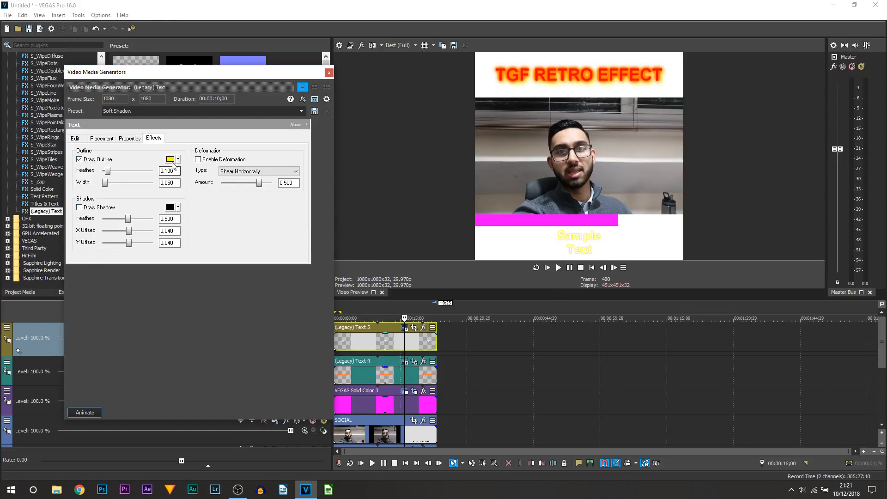
pyautogui.click(171, 159)
pyautogui.click(225, 257)
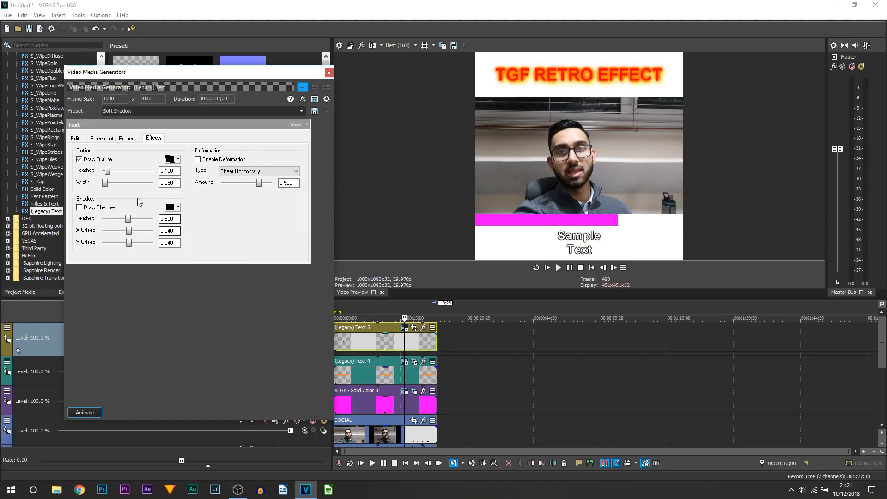
pyautogui.moveTo(105, 185); pyautogui.dragTo(108, 185)
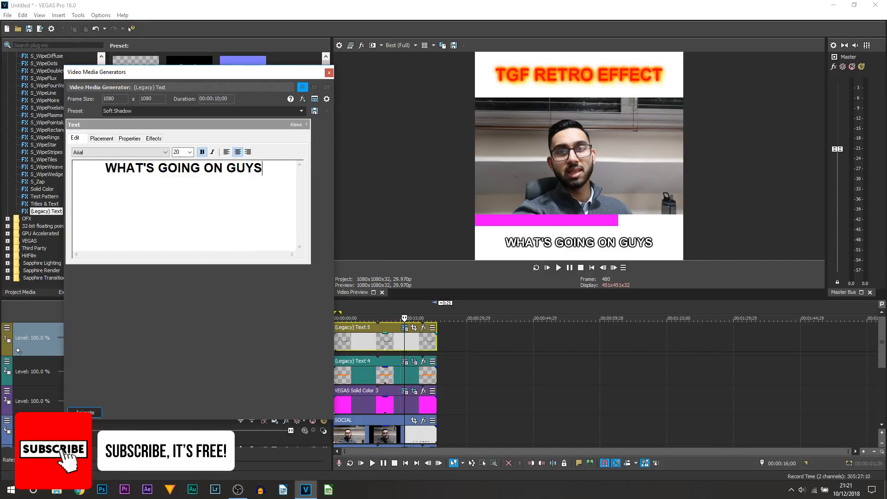
# - Replace the sample text with the two-line subtitle "WHAT'S GOING ON GUYS" and "CASUALSAVAGE AND IN THIS"
pyautogui.press('Return')
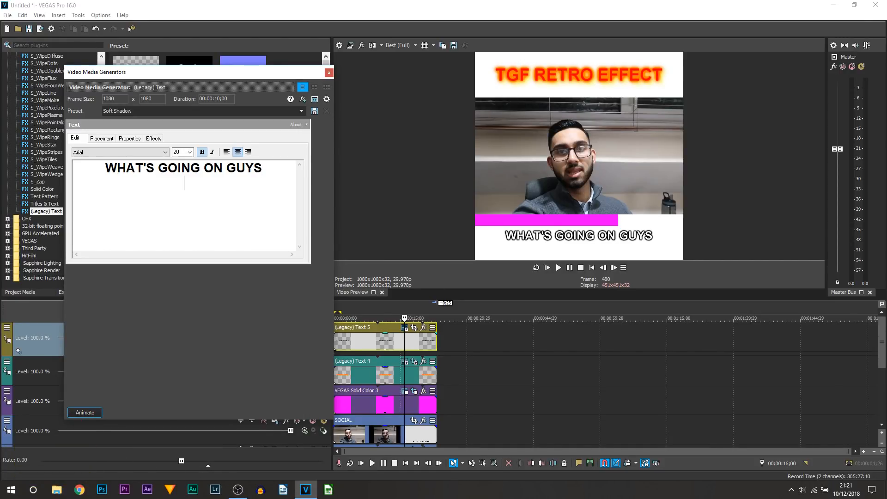
pyautogui.write('CASUALSAVAGE ')
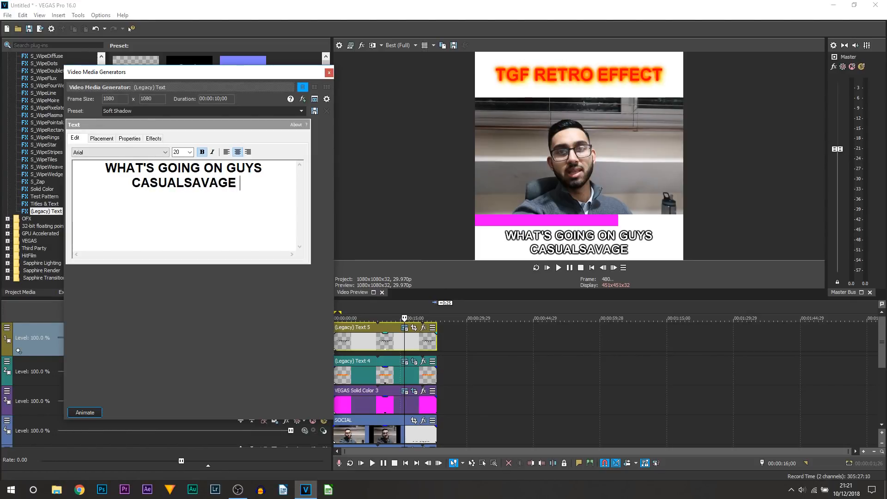
pyautogui.write('AND IN ')
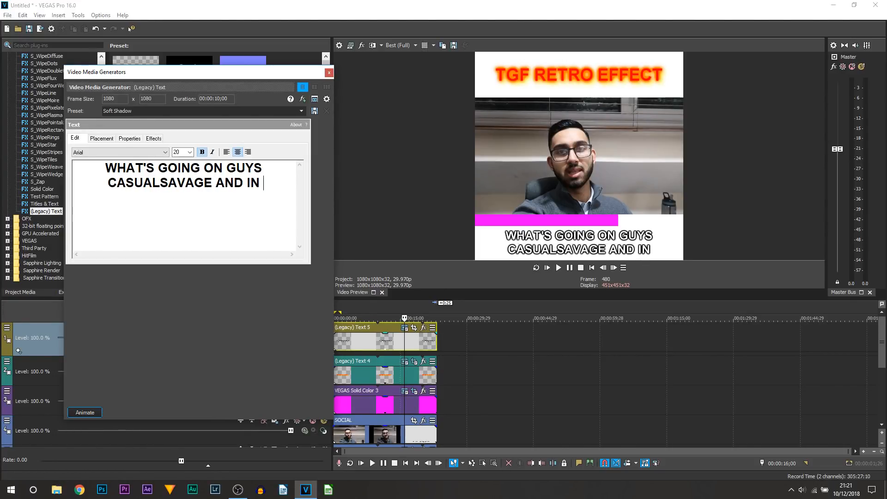
pyautogui.write('THIS VIDEIO')
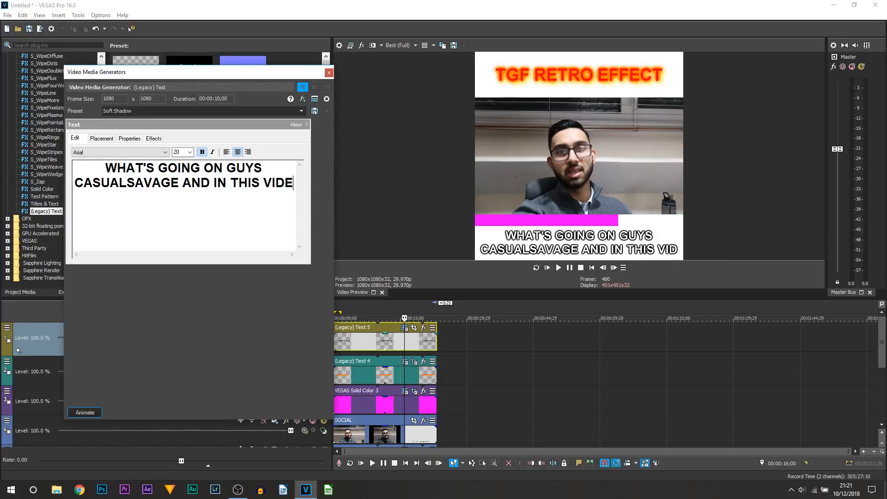
pyautogui.press('BackSpace')
pyautogui.press('BackSpace')
pyautogui.press('BackSpace')
pyautogui.press('BackSpace')
pyautogui.press('BackSpace')
pyautogui.press('BackSpace')
pyautogui.press('BackSpace')
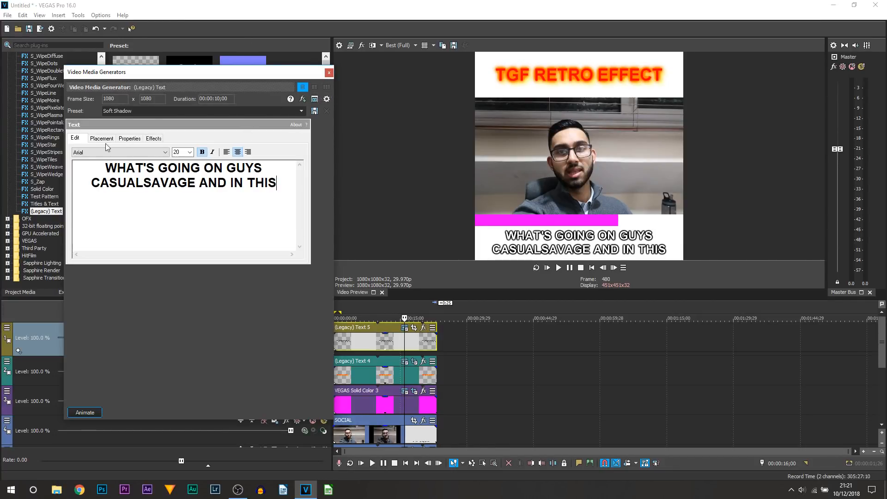
# - Save the subtitle's text settings as a preset named SUB and close the generator window
pyautogui.click(115, 110)
pyautogui.write('SUB')
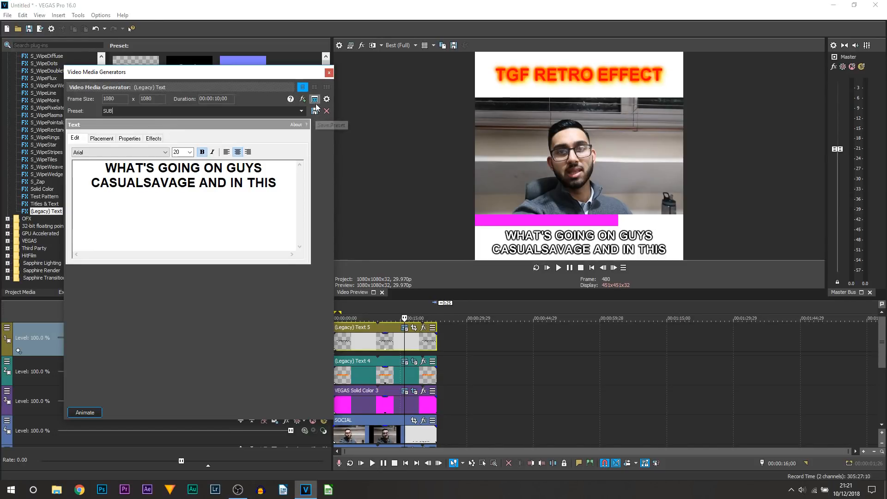
pyautogui.click(328, 73)
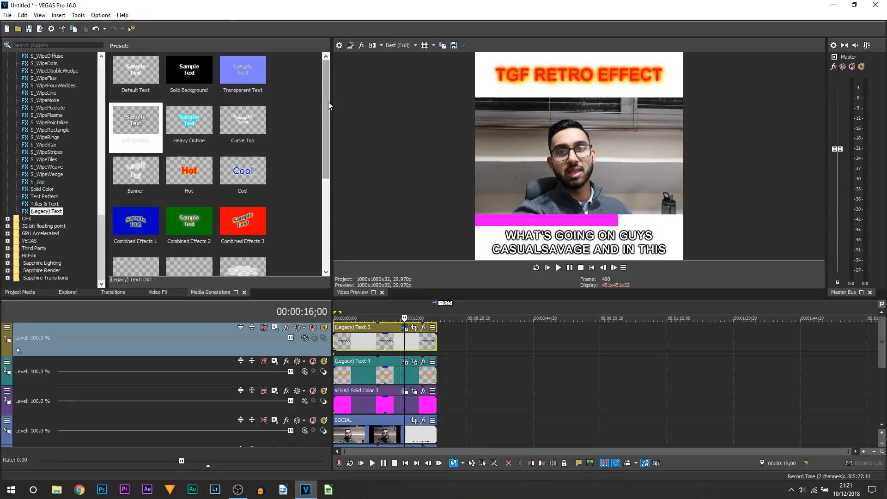
# - Find where the first subtitle's speech finishes and trim the end of its event to 00:00:02;15
pyautogui.click(338, 344)
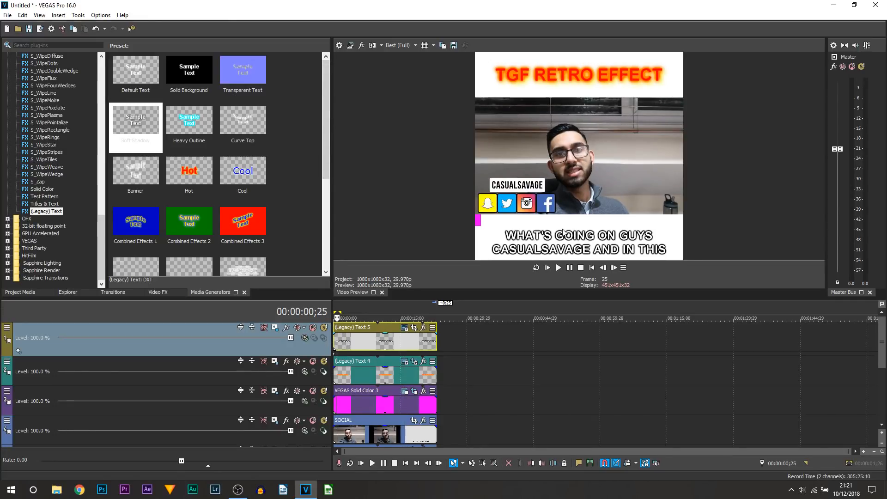
pyautogui.click(345, 380)
pyautogui.click(343, 380)
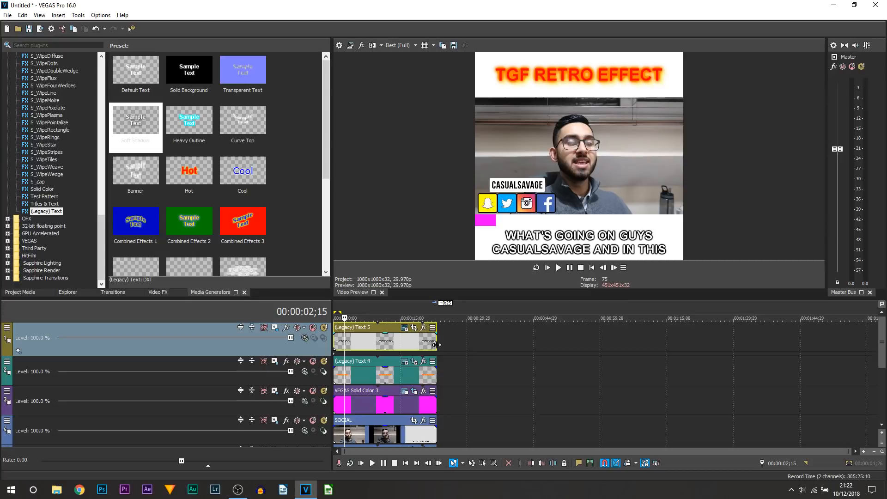
pyautogui.moveTo(435, 344); pyautogui.dragTo(339, 345)
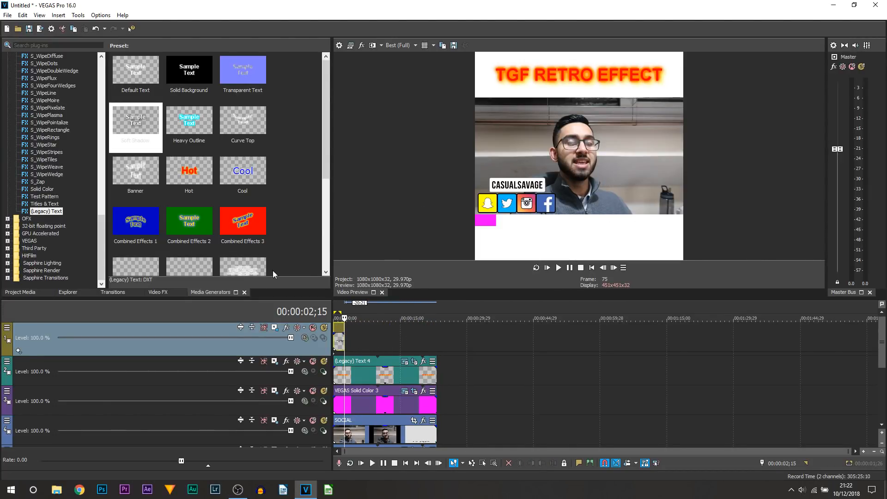
# - Refresh the legacy text presets and add a SUB text event on track 1 directly after the first subtitle
pyautogui.scroll(-3, 283, 213)
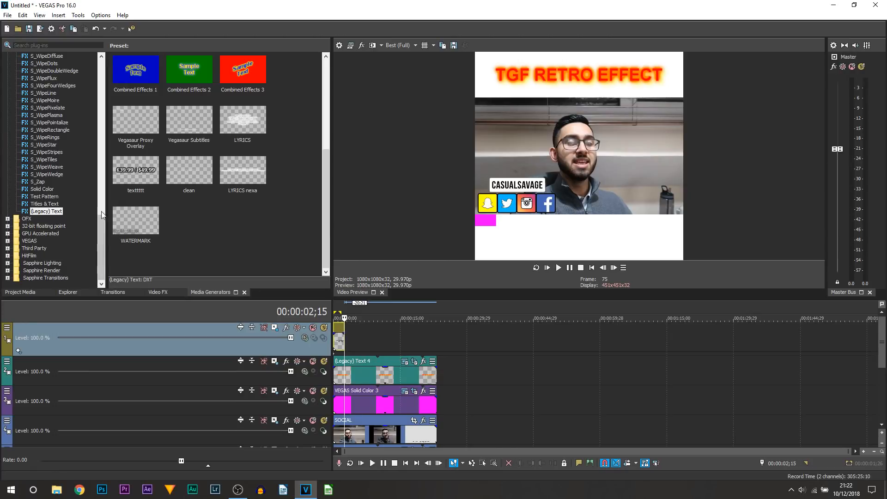
pyautogui.click(45, 204)
pyautogui.click(51, 211)
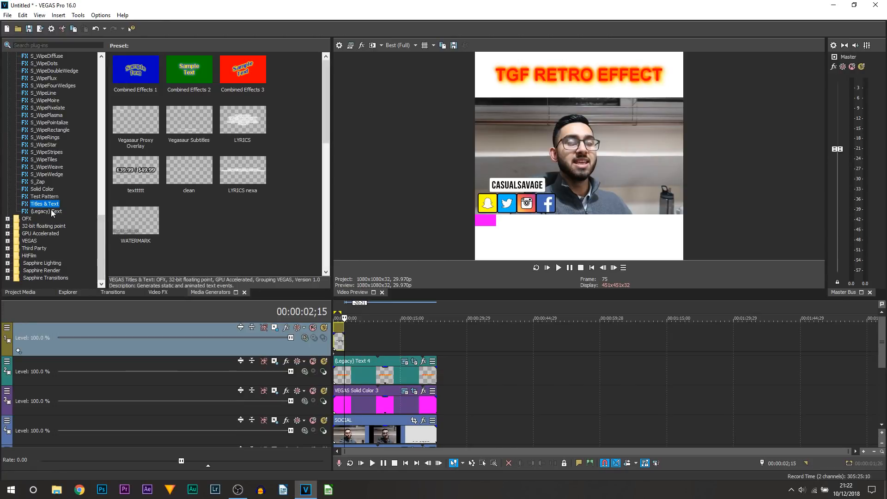
pyautogui.scroll(-3, 212, 223)
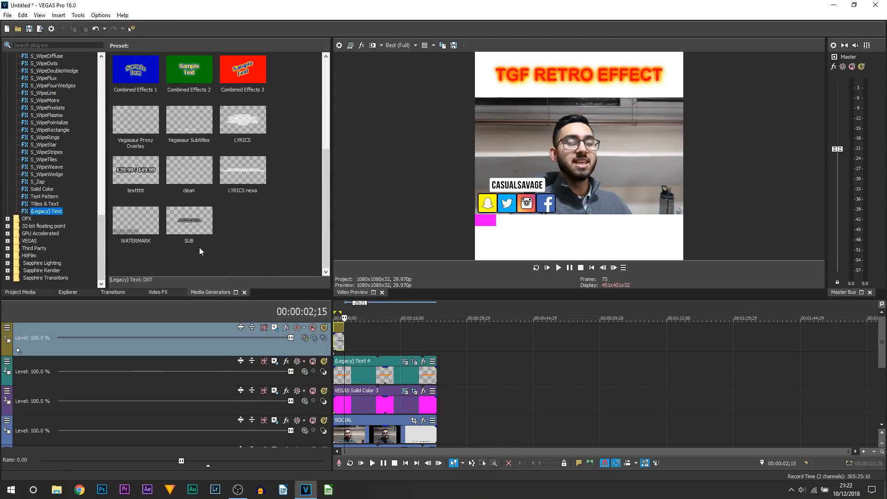
pyautogui.click(183, 226)
pyautogui.moveTo(367, 326); pyautogui.dragTo(348, 335)
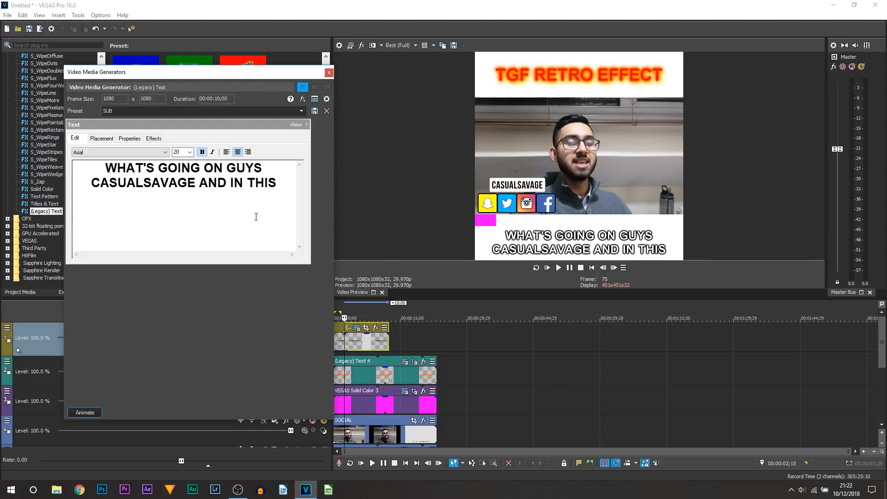
# - Change the second subtitle to "VIDEO I WILL BE SHOWING YOU" / "HOW TO CREATE A RETRO LOOK" and trim its end to 00:00:07;06
pyautogui.hotkey('ctrl', 'a')
pyautogui.write('VI')
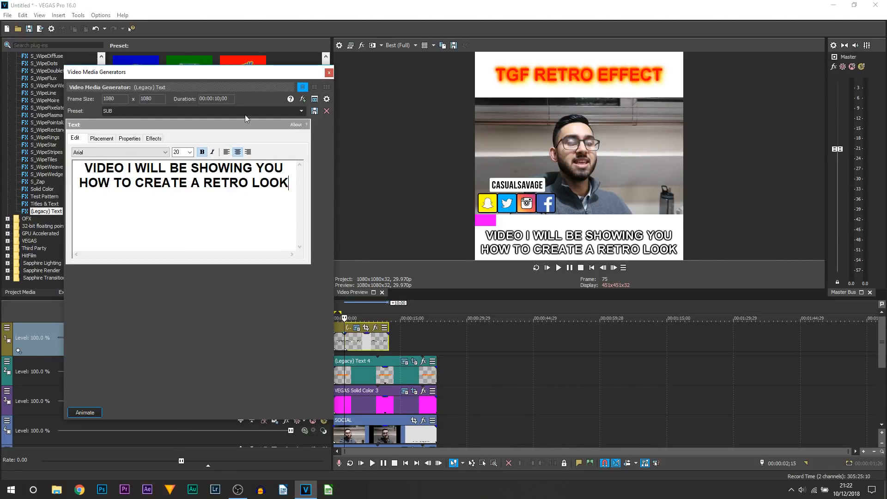
pyautogui.click(329, 73)
pyautogui.moveTo(387, 349); pyautogui.dragTo(362, 355)
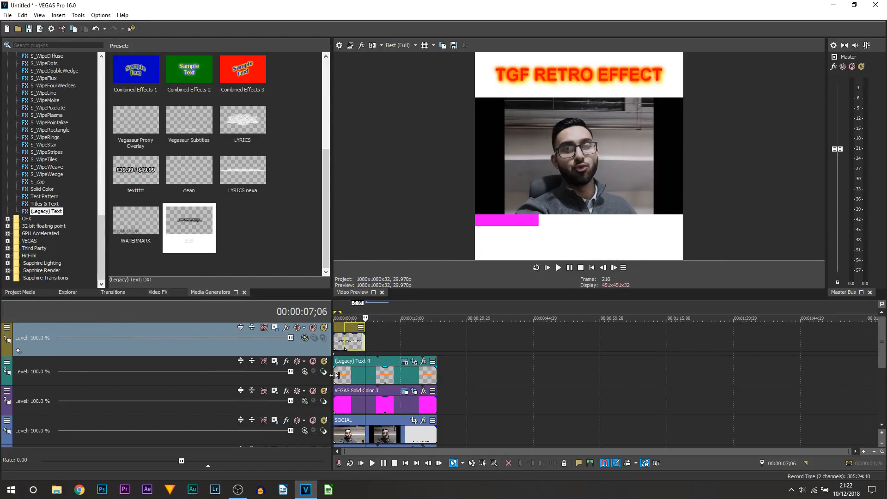
# - Play the project from the start to review the title, progress bar and both subtitles, and stop after the subtitled part
pyautogui.click(338, 375)
pyautogui.click(334, 375)
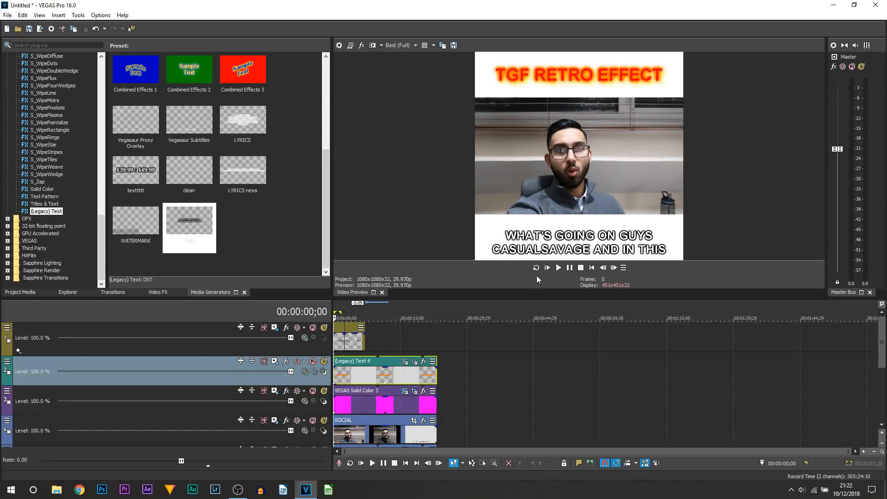
pyautogui.click(558, 267)
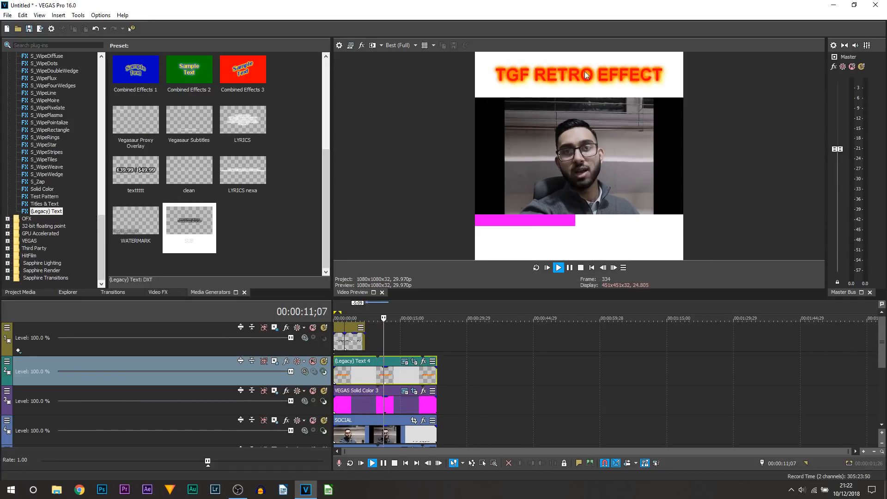
pyautogui.press('Return')
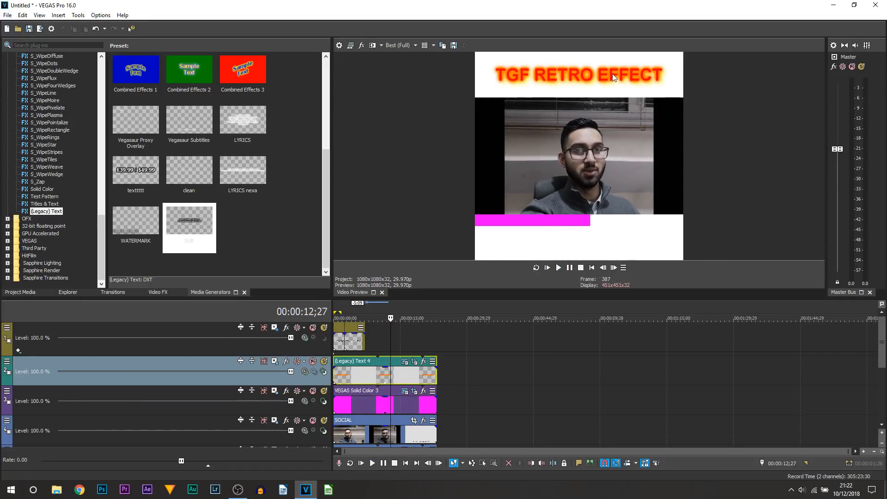
# - Set the render range to the full length of the title event and find the MAGIX AVC/AAC MP4 template Internet HD 720p 29.97 fps (NVIDIA NVENC)
pyautogui.doubleClick(407, 381)
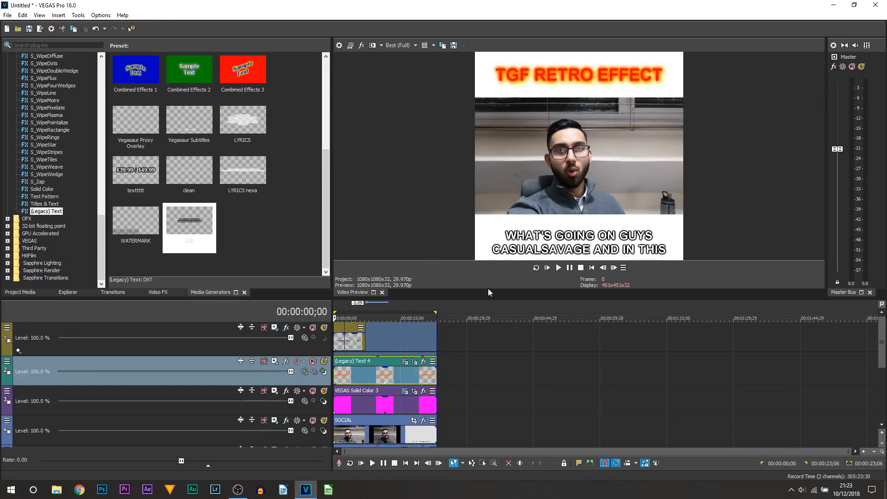
pyautogui.click(41, 29)
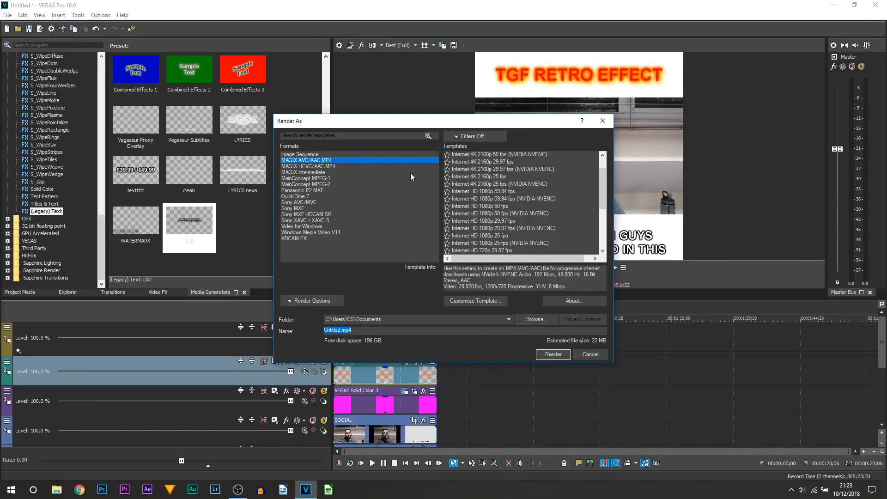
pyautogui.scroll(-3, 531, 213)
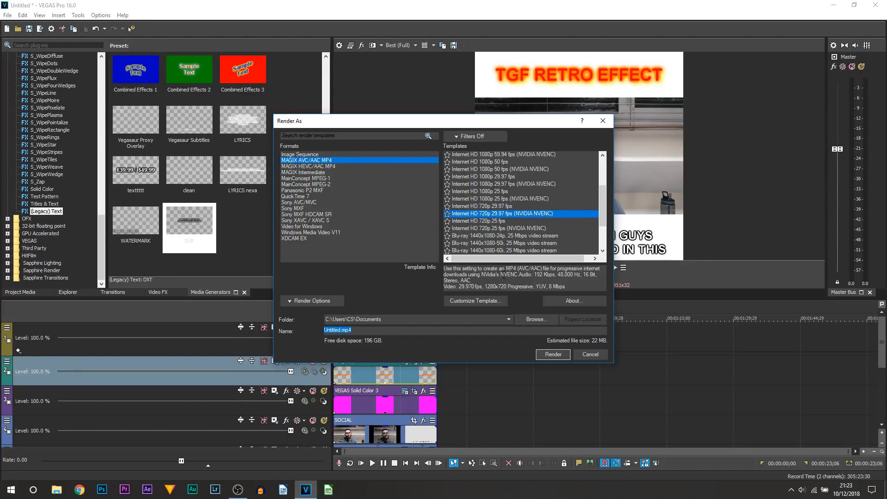
# - Customize the Internet HD 720p 29.97 fps (NVIDIA NVENC) render template with a custom frame size of 1080 x 1080
pyautogui.click(481, 303)
pyautogui.click(417, 173)
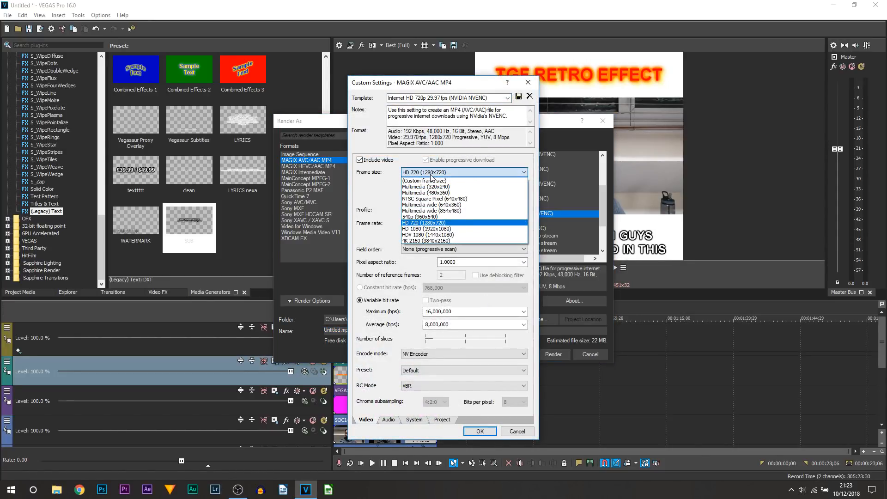
pyautogui.click(436, 181)
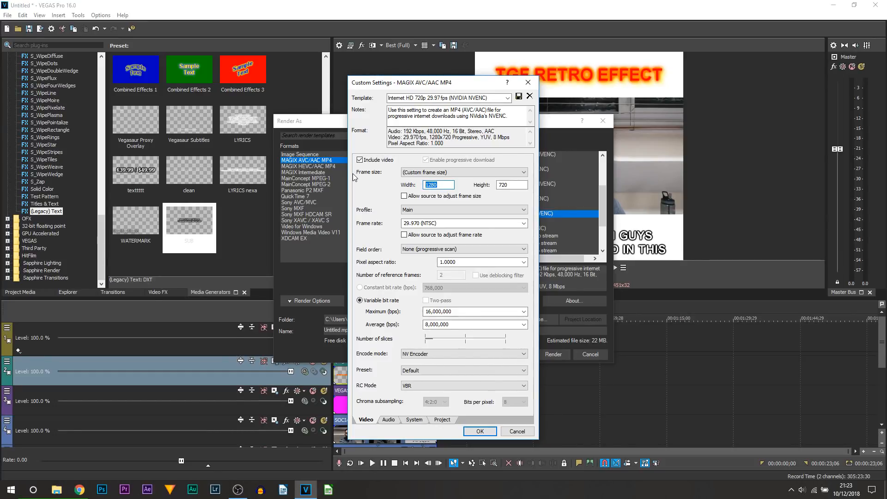
pyautogui.write('1080')
pyautogui.doubleClick(506, 184)
pyautogui.write('1')
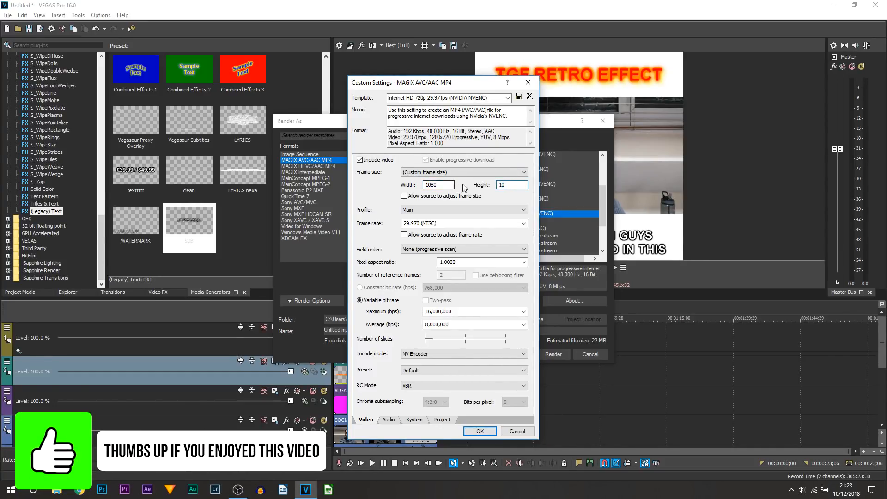
pyautogui.write('080')
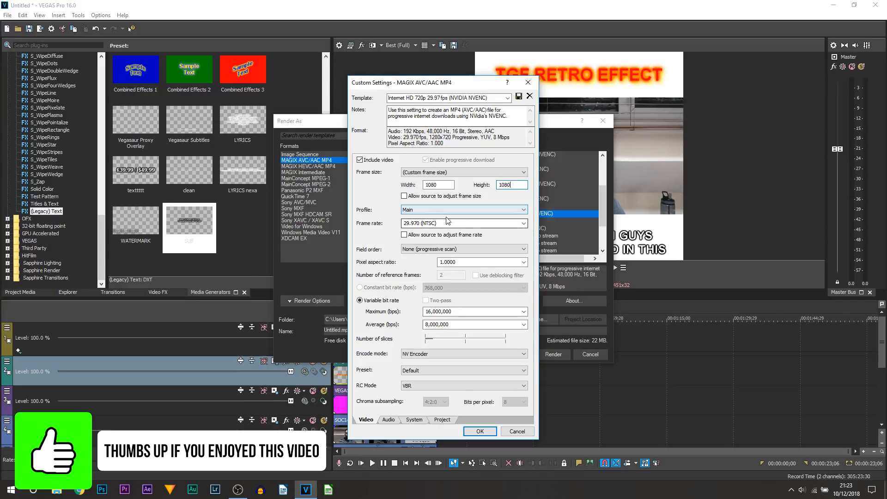
# - Check the template's audio and system settings, then save the customized render settings as a template named ig
pyautogui.click(389, 420)
pyautogui.click(414, 420)
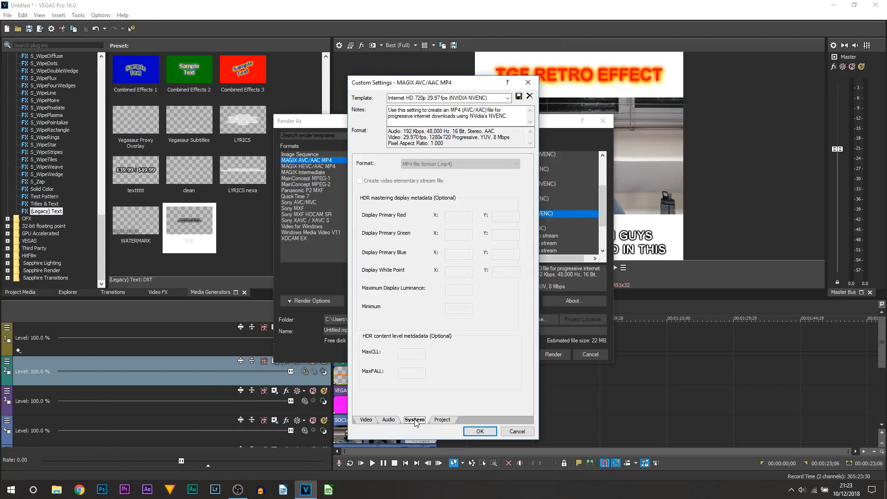
pyautogui.click(366, 420)
pyautogui.click(437, 95)
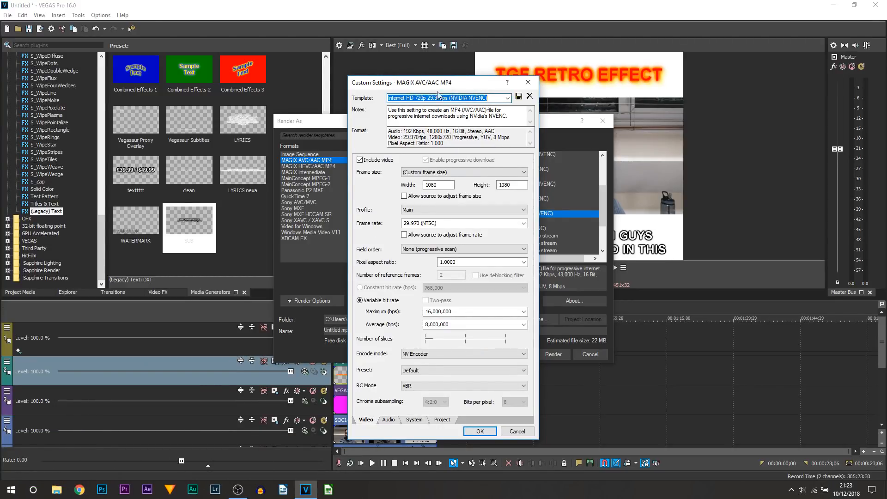
pyautogui.write('ig')
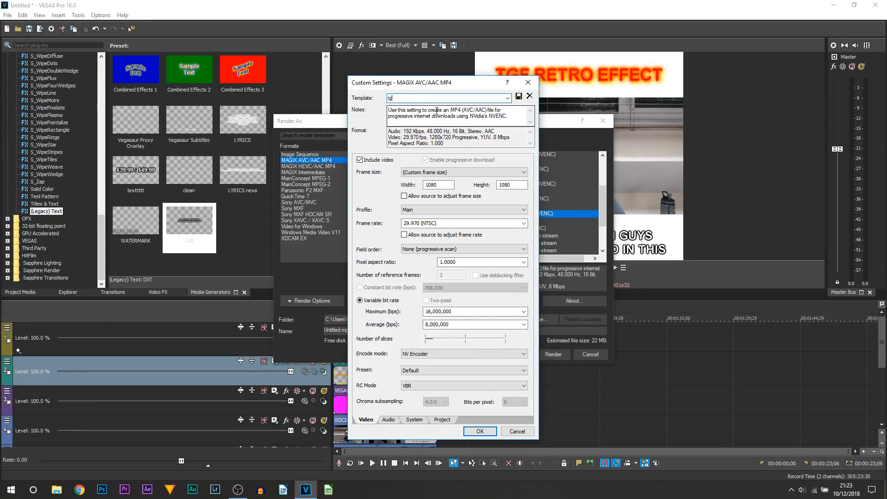
pyautogui.click(518, 96)
pyautogui.click(480, 431)
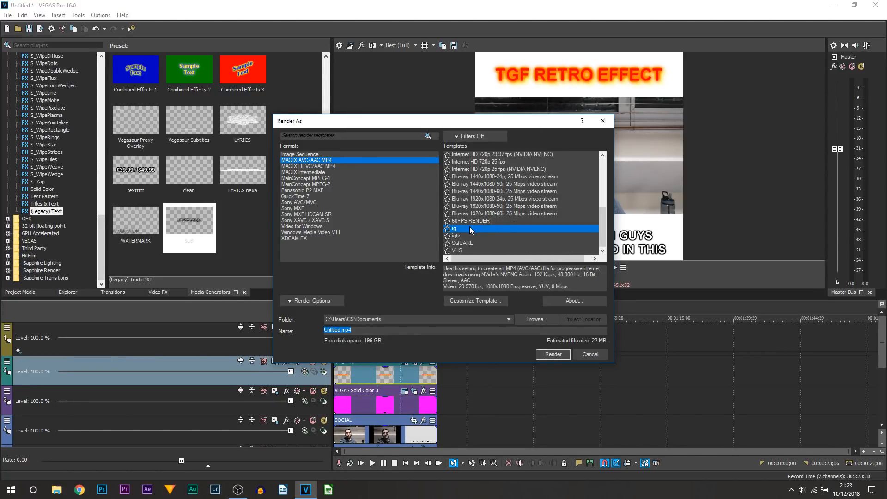
# - Render the selected range with the ig template to Untitled.mp4 in the Documents folder
pyautogui.click(364, 331)
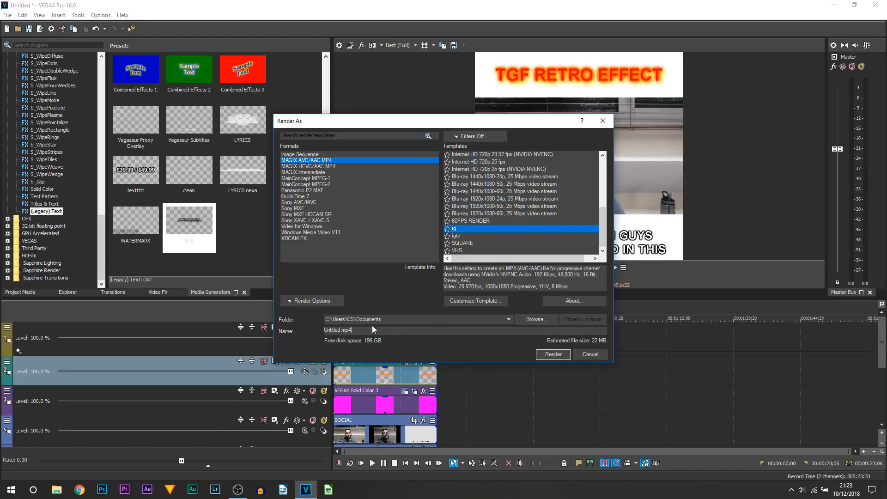
pyautogui.click(552, 355)
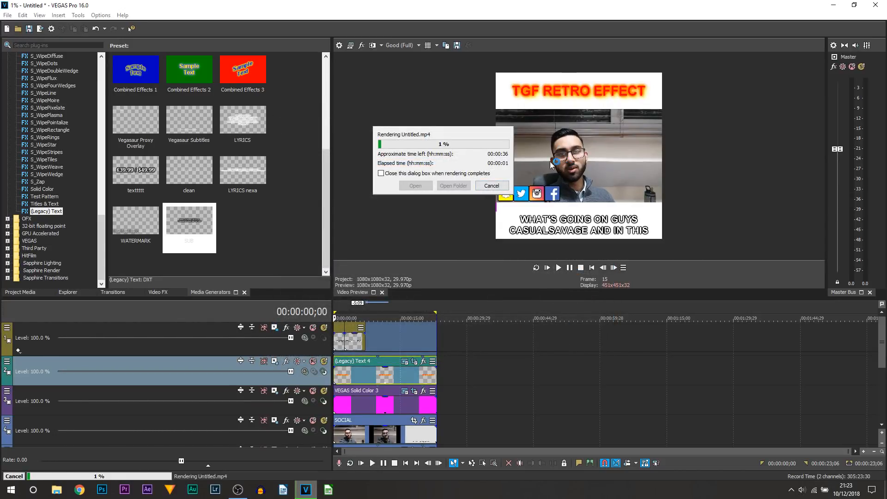